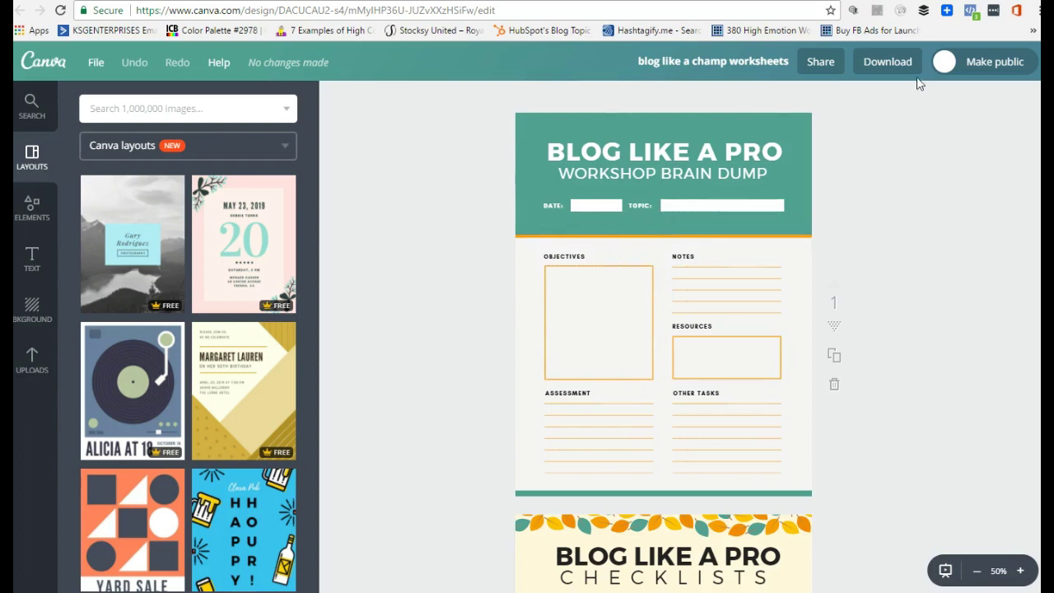
# - Download the Blog Like a Pro worksheet from Canva as a PDF Print file
pyautogui.click(898, 65)
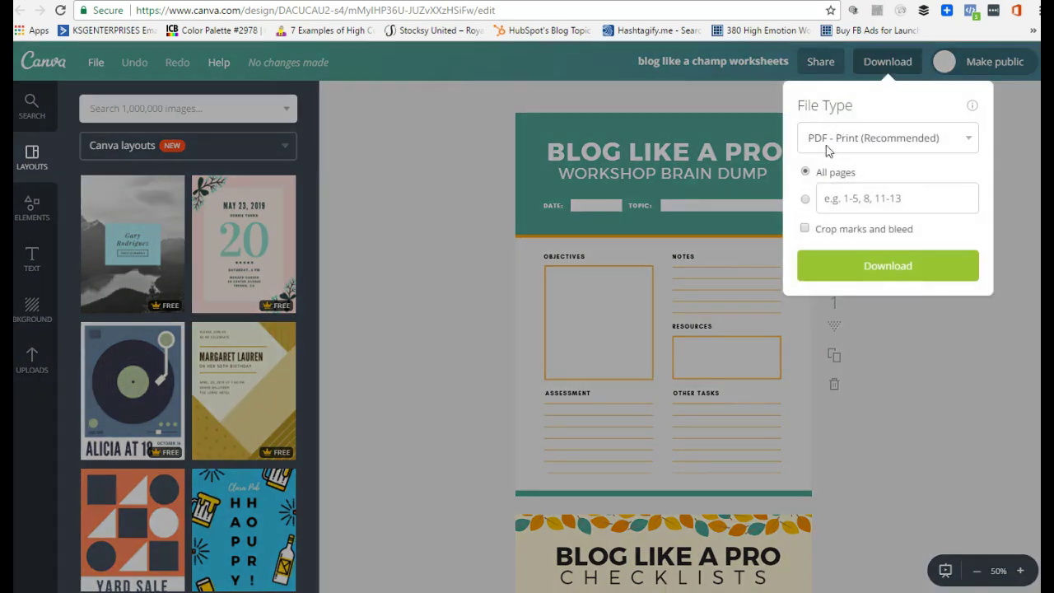
pyautogui.click(910, 280)
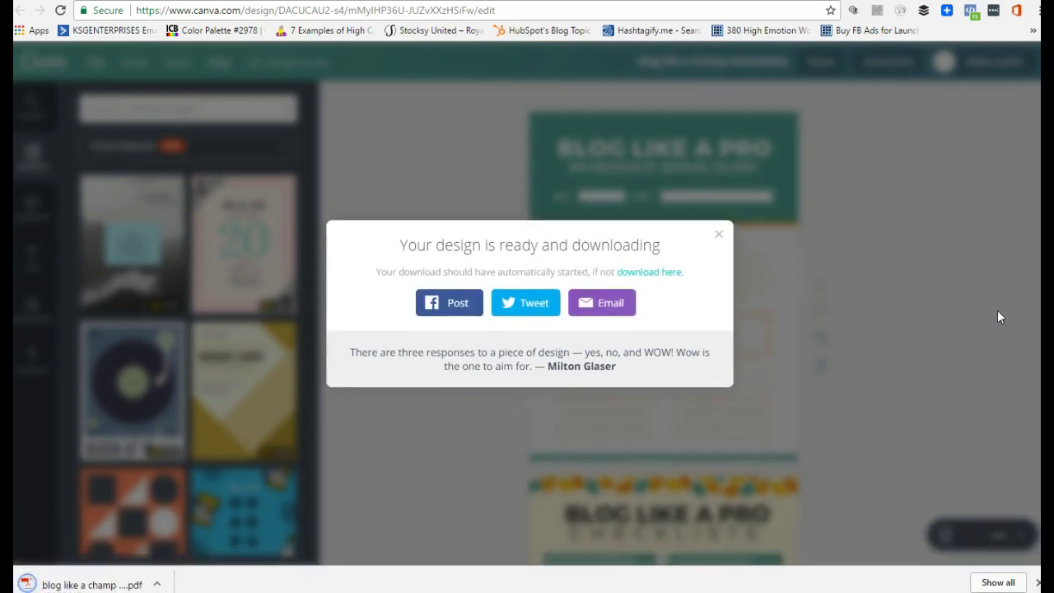
pyautogui.click(718, 237)
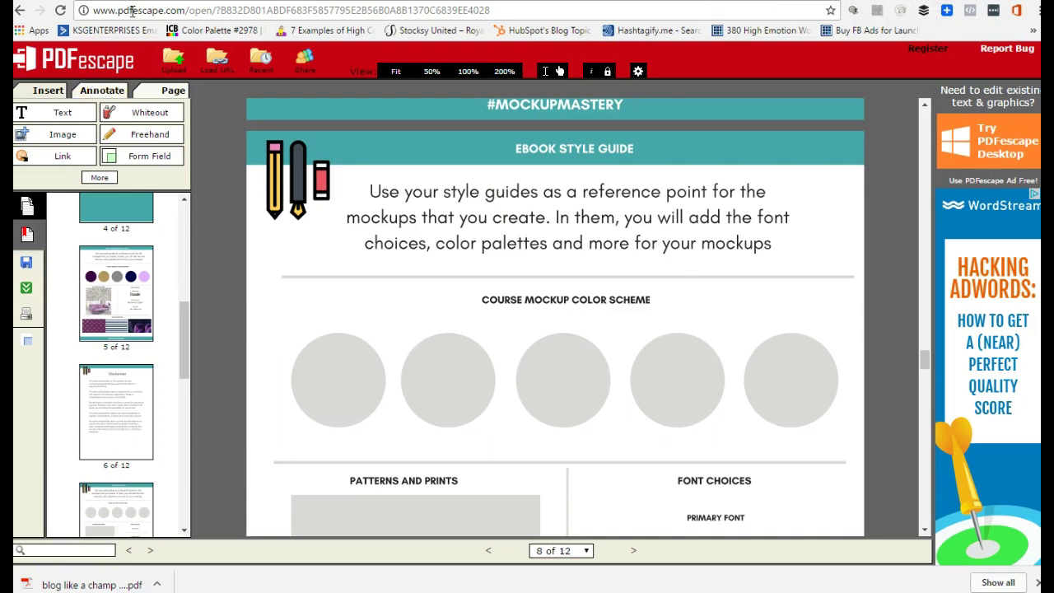
# - Trim the address bar URL to pdfescape.com and load the PDFescape start page
pyautogui.click(206, 13)
pyautogui.moveTo(490, 10); pyautogui.dragTo(186, 10)
pyautogui.press('BackSpace')
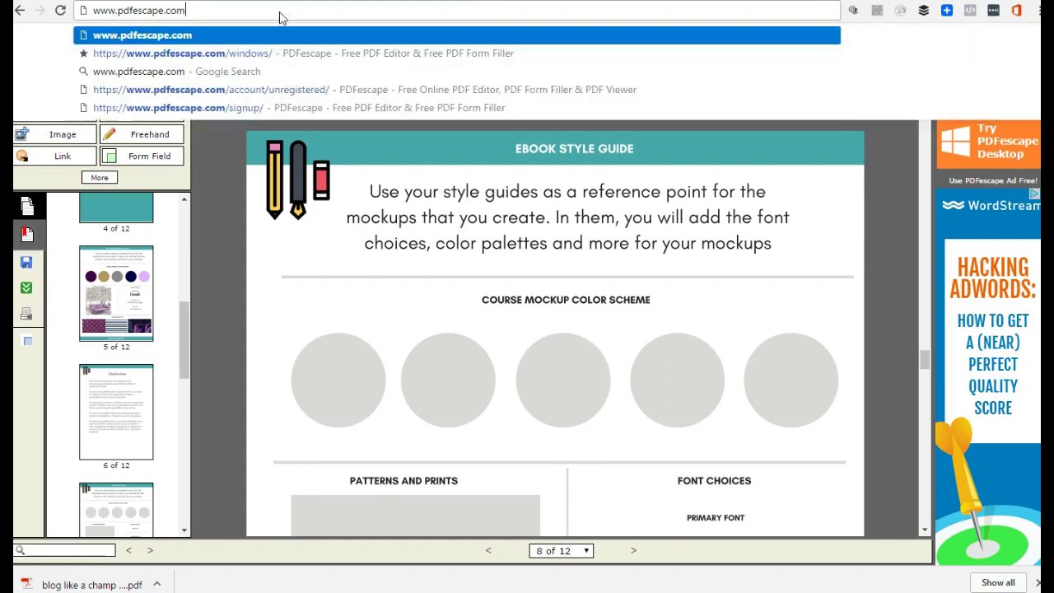
pyautogui.press('Return')
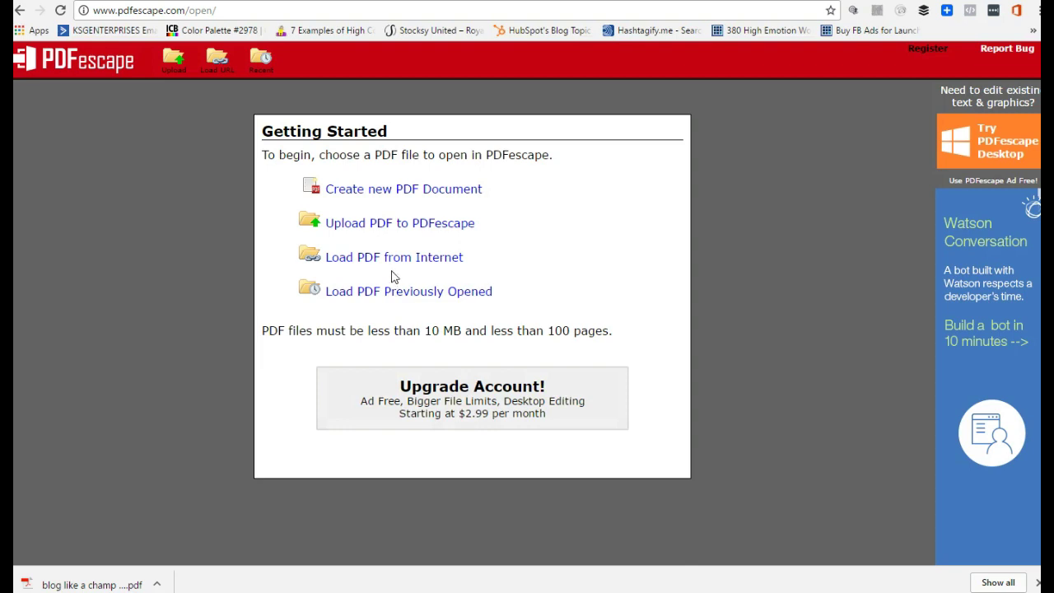
# - Upload the blog like a champ worksheets PDF from Downloads into PDFescape
pyautogui.click(381, 233)
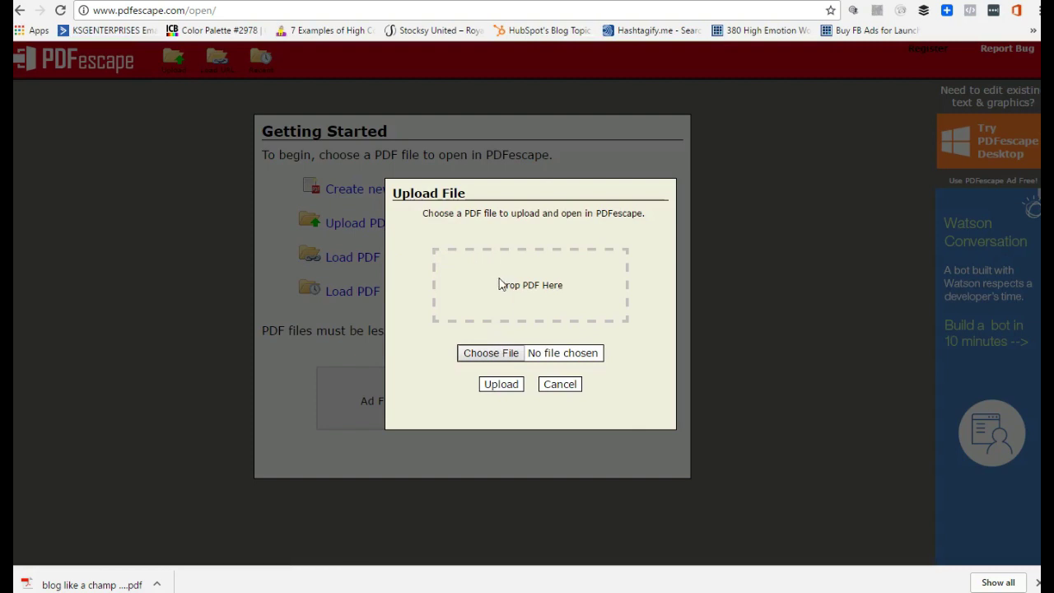
pyautogui.click(488, 359)
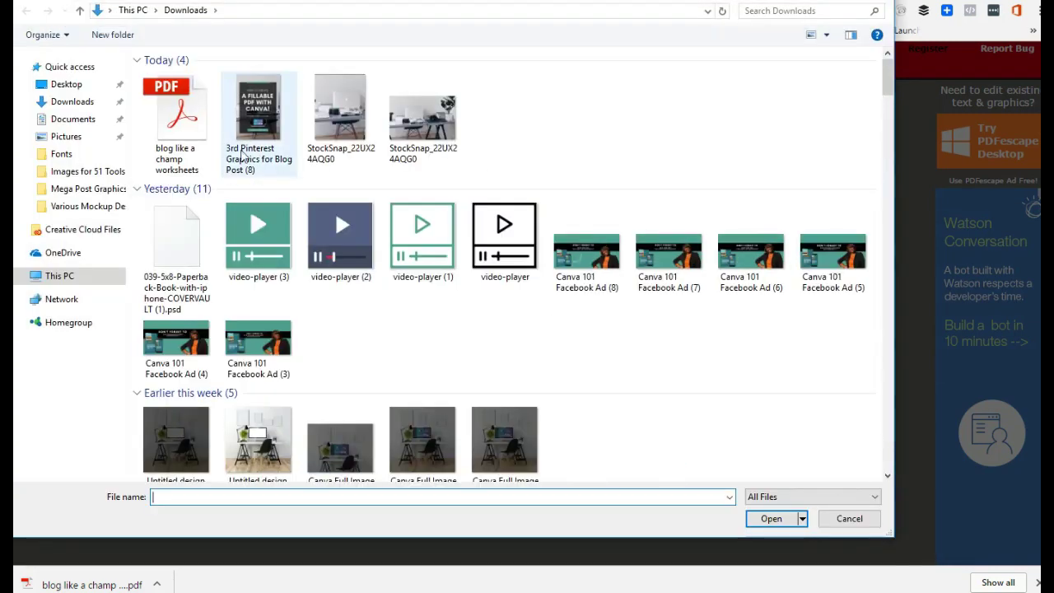
pyautogui.click(179, 123)
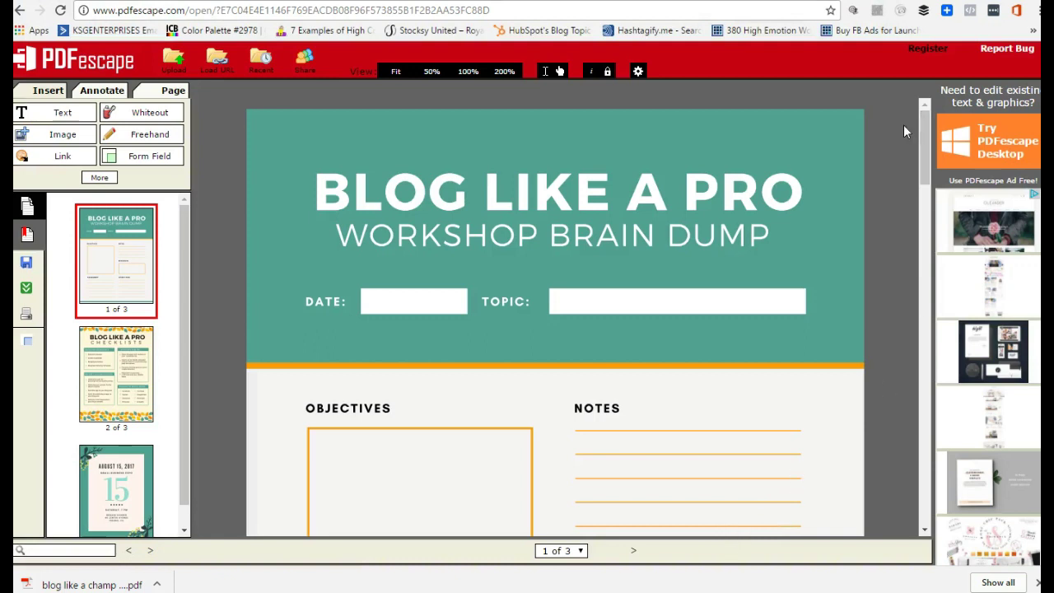
pyautogui.moveTo(922, 133); pyautogui.dragTo(924, 150)
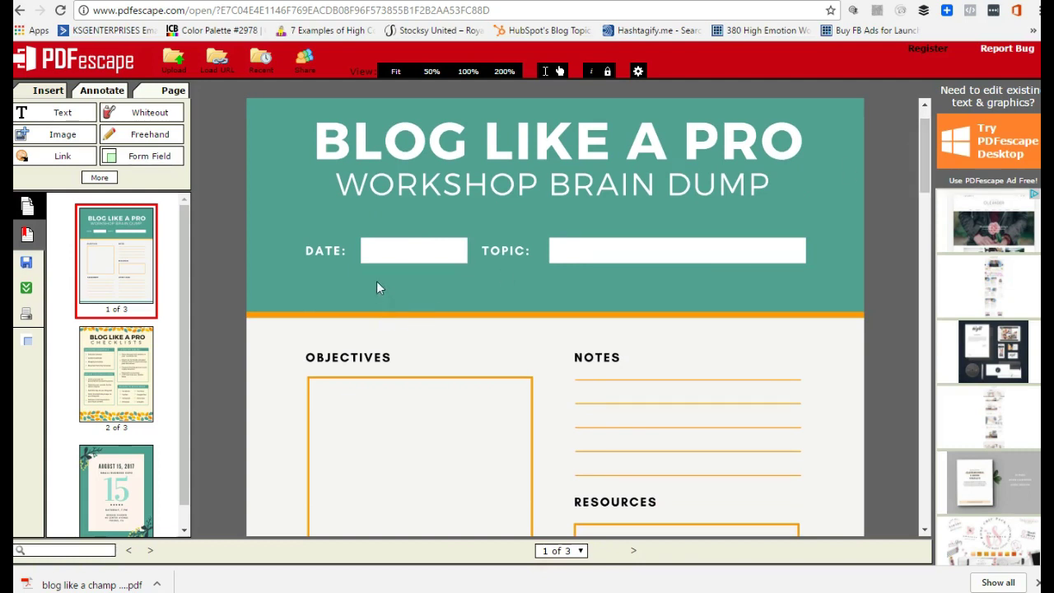
pyautogui.scroll(-2, 650, 266)
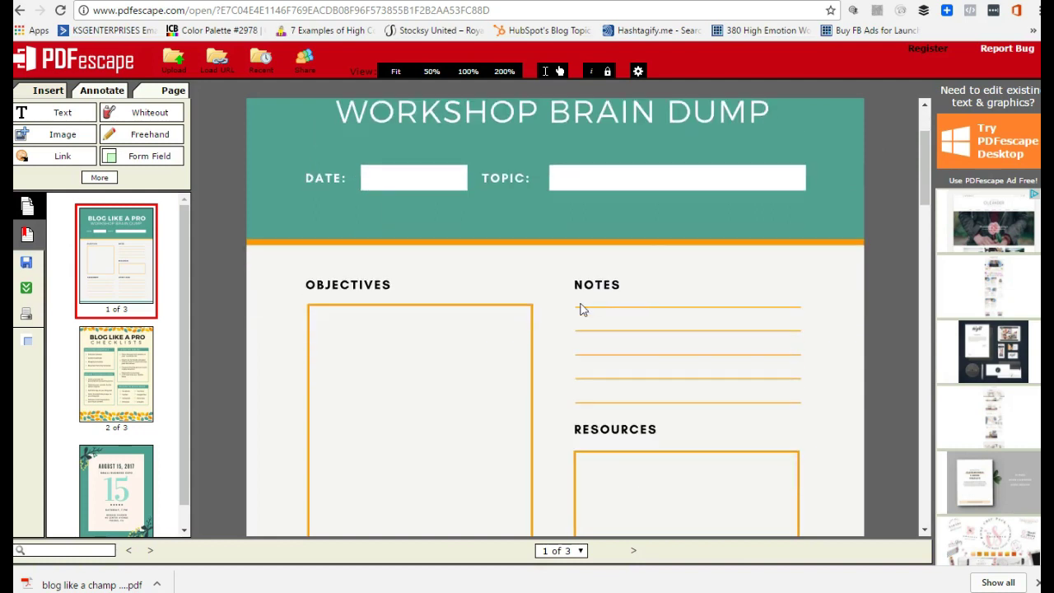
pyautogui.scroll(-2, 748, 423)
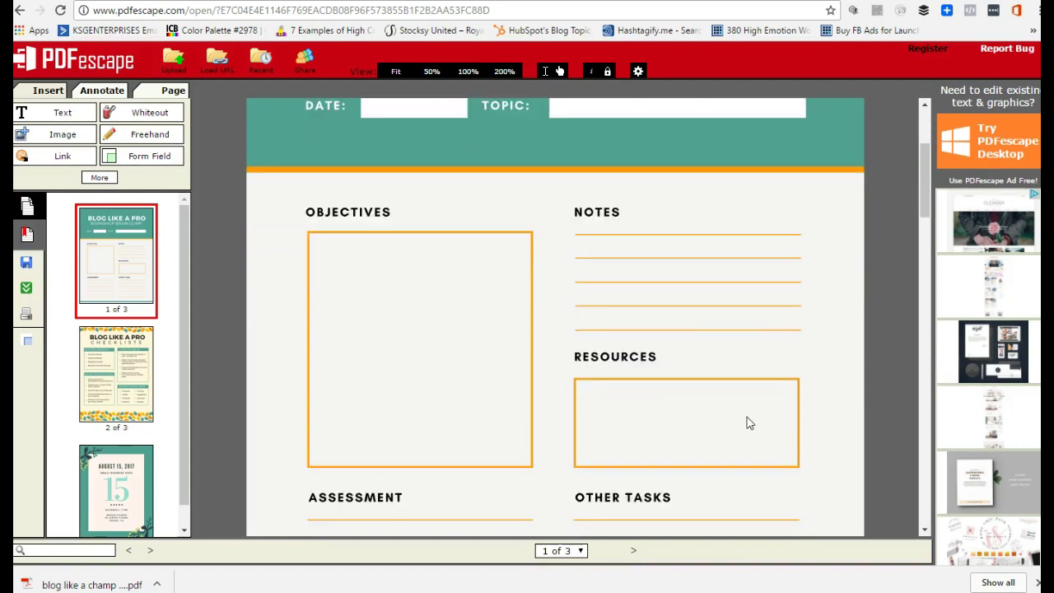
pyautogui.scroll(-2, 696, 374)
pyautogui.scroll(-1, 663, 489)
pyautogui.scroll(-4, 684, 456)
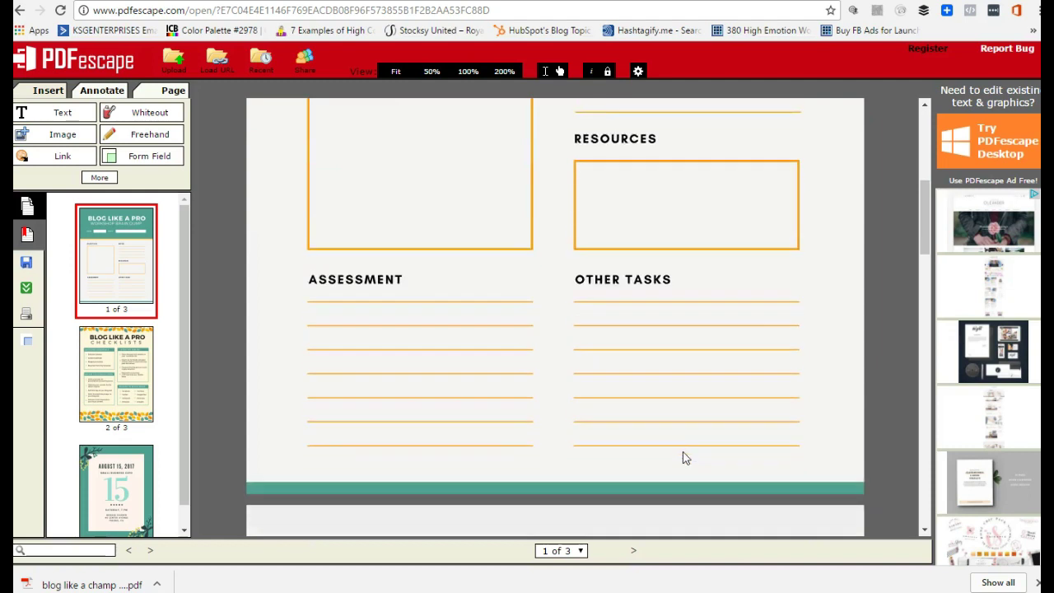
pyautogui.scroll(-2, 692, 428)
pyautogui.scroll(10, 691, 428)
pyautogui.scroll(4, 692, 428)
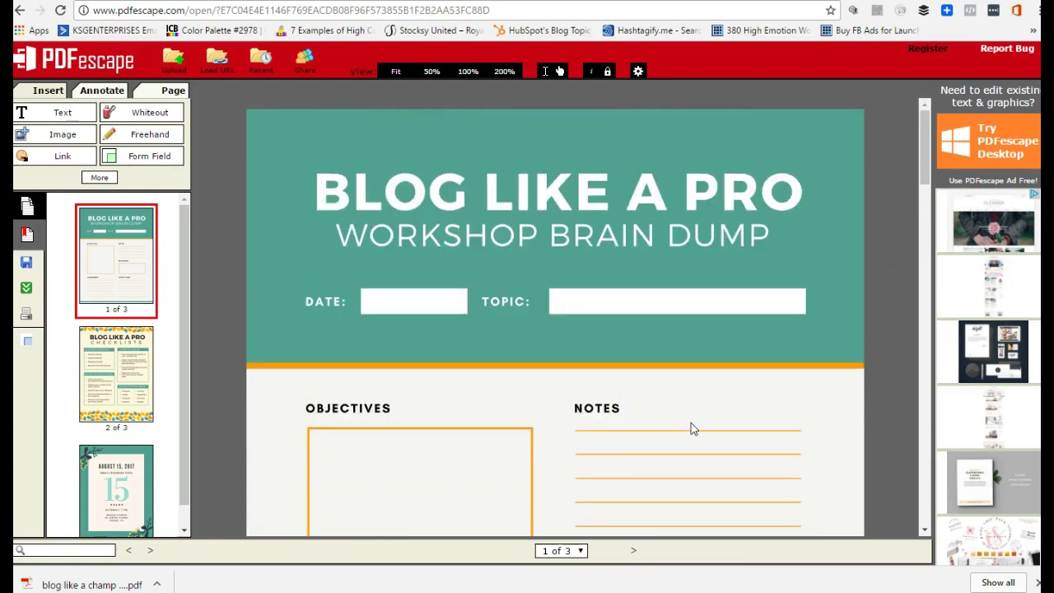
# - Arm the Form Field tool with the Text field type selected
pyautogui.click(134, 161)
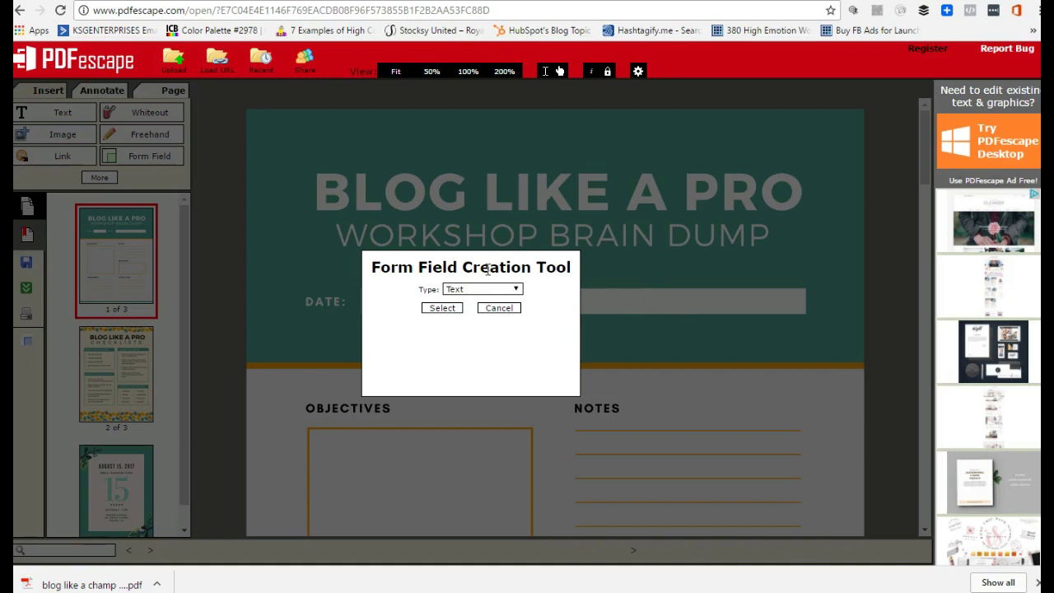
pyautogui.click(499, 309)
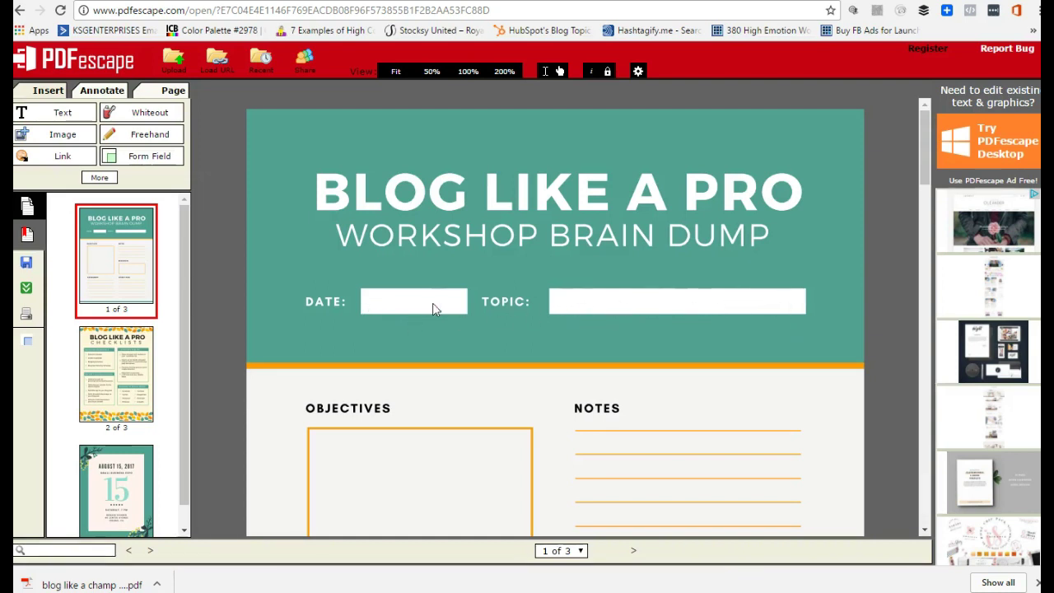
pyautogui.click(148, 157)
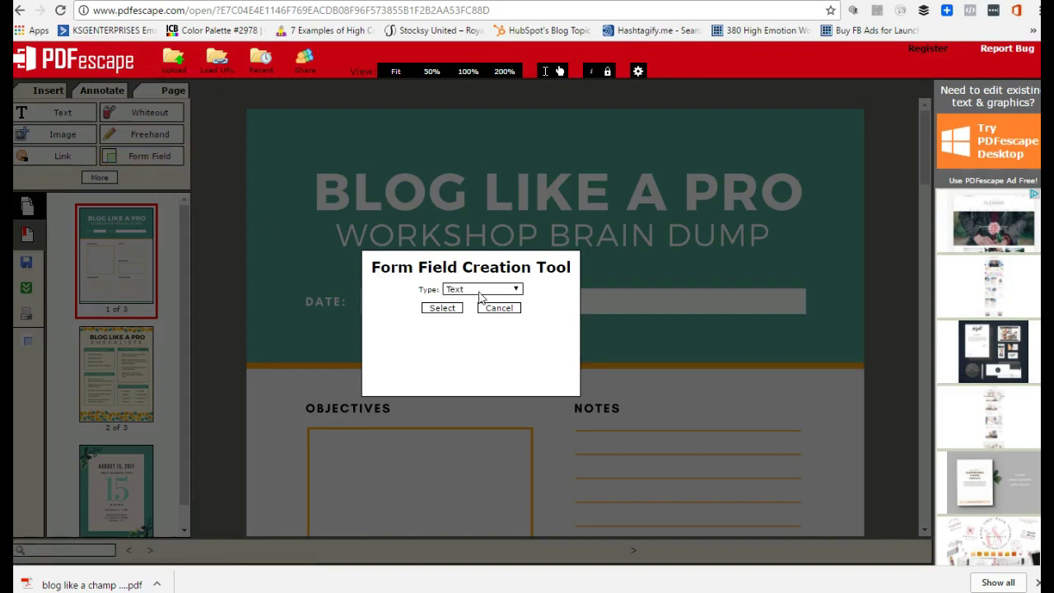
pyautogui.click(440, 308)
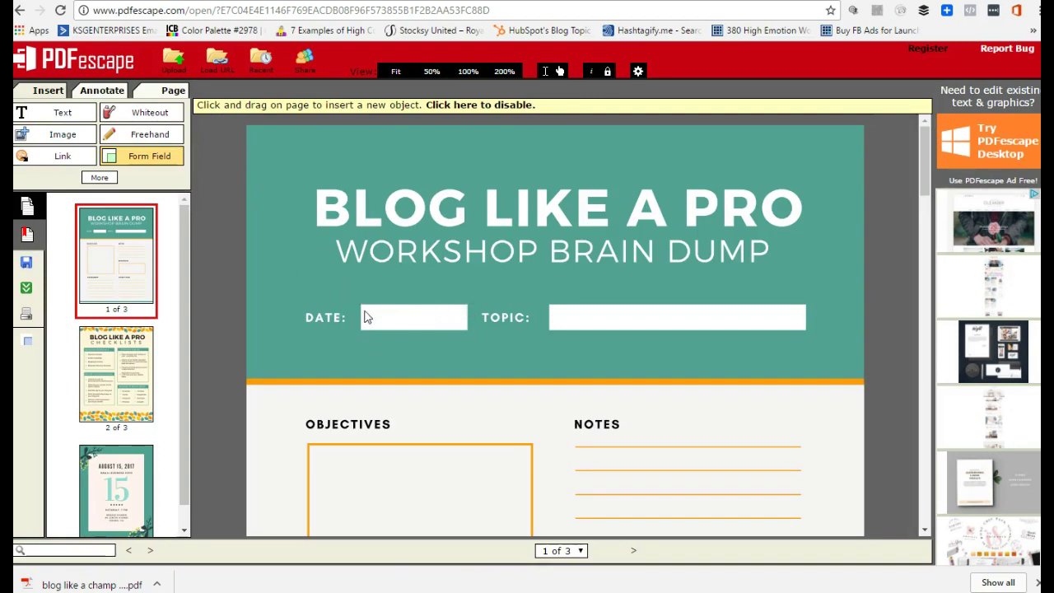
# - Draw a text field over the DATE box and trim it to fit
pyautogui.moveTo(358, 298)
pyautogui.mouseDown()
pyautogui.moveTo(398, 327)
pyautogui.moveTo(475, 335)
pyautogui.mouseUp()
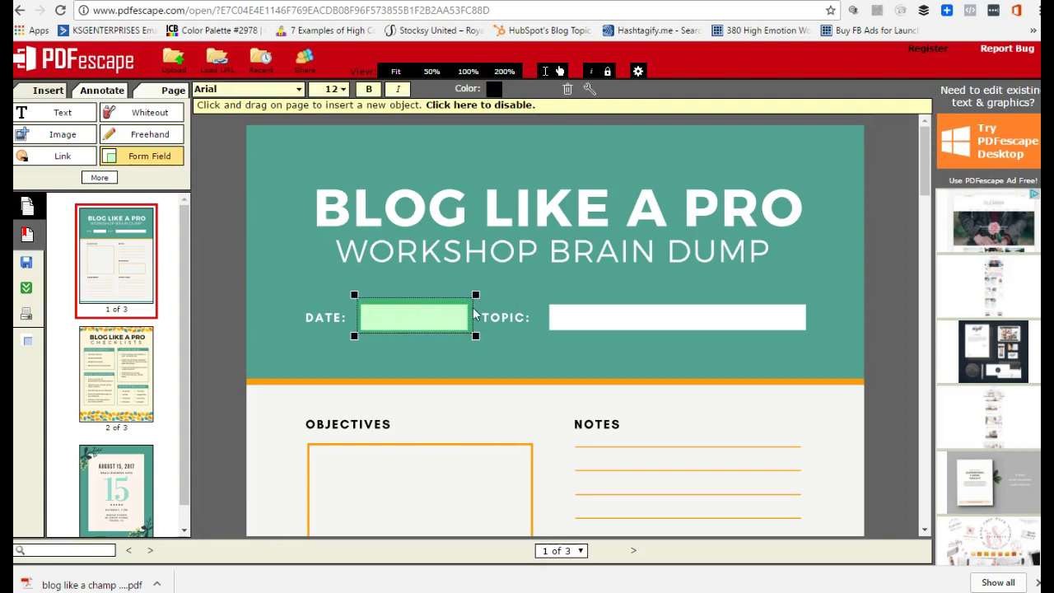
pyautogui.moveTo(475, 295); pyautogui.dragTo(475, 299)
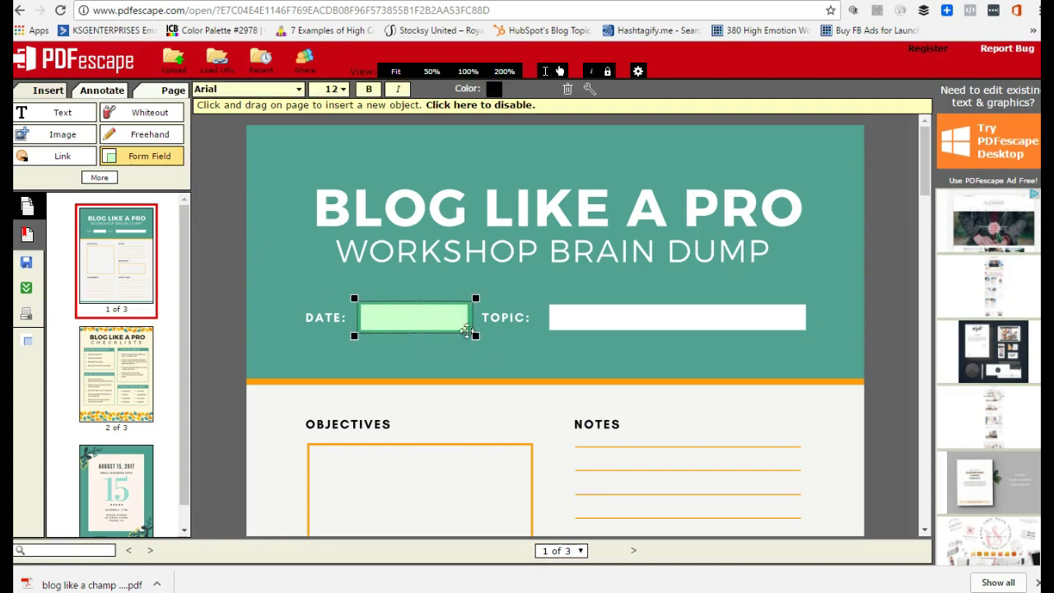
pyautogui.moveTo(475, 336); pyautogui.dragTo(474, 335)
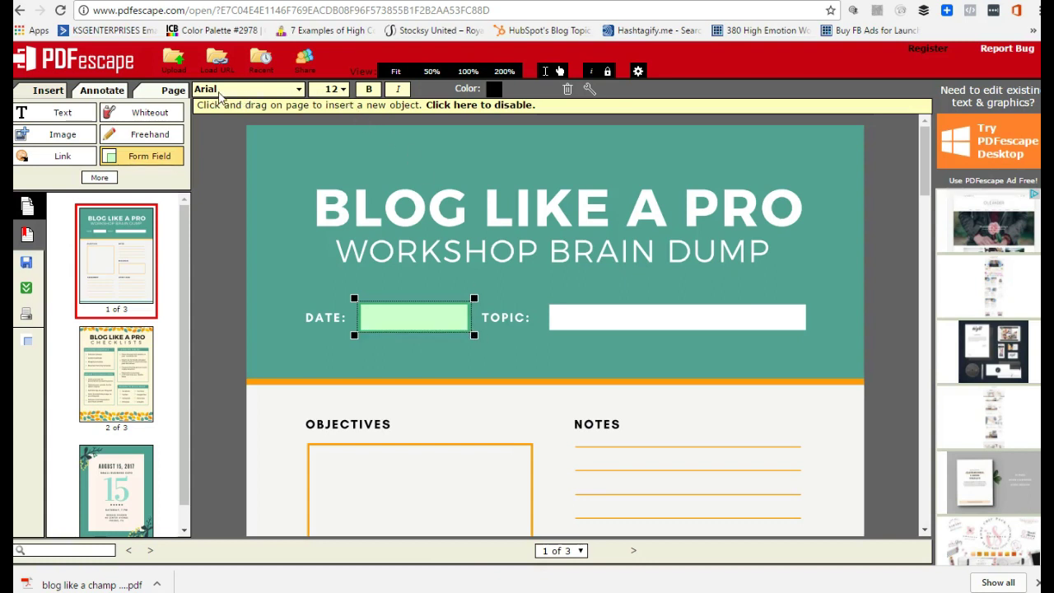
# - Set the DATE field to Arial size 10, dismiss the antivirus popup, and test typing
pyautogui.click(340, 92)
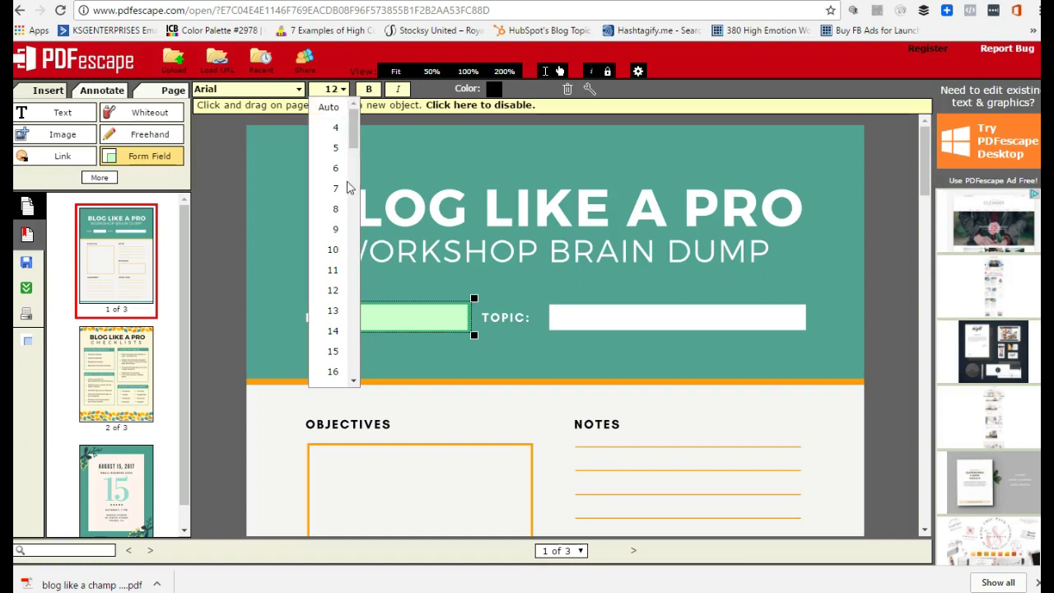
pyautogui.click(340, 275)
pyautogui.click(343, 97)
pyautogui.click(333, 249)
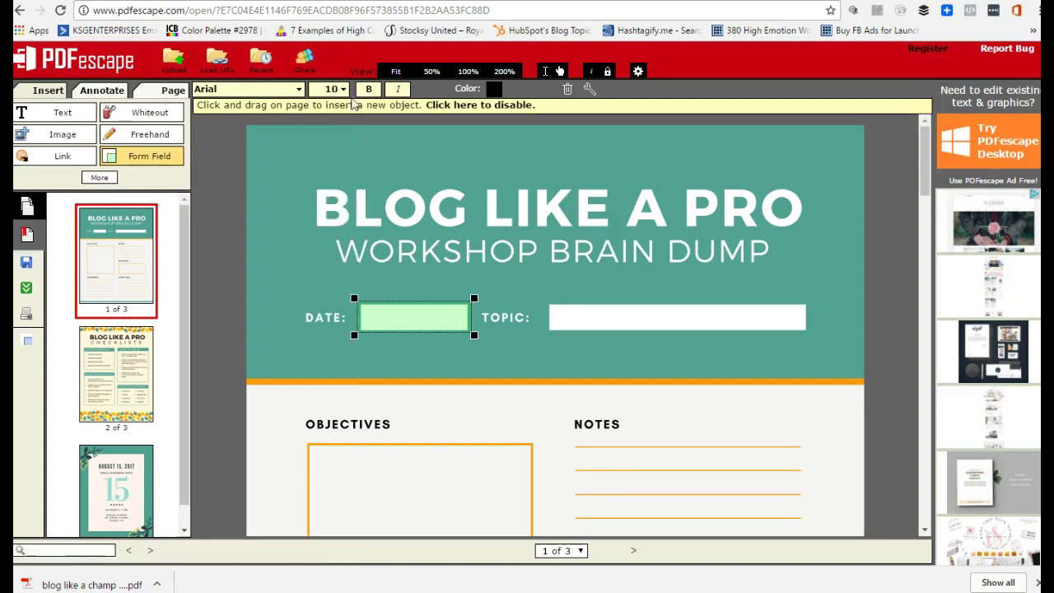
pyautogui.click(341, 91)
pyautogui.click(337, 290)
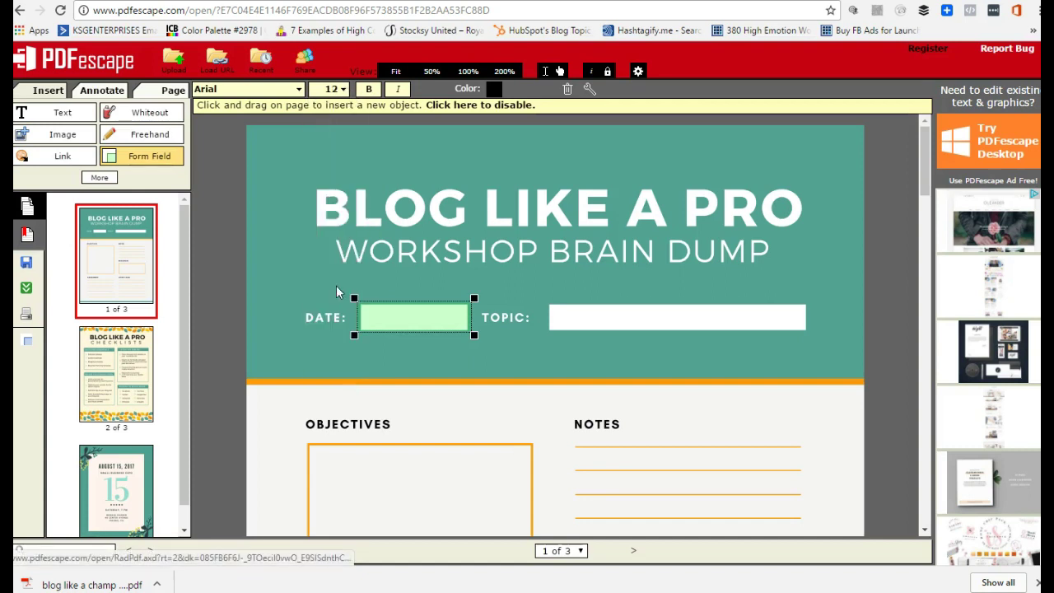
pyautogui.click(300, 89)
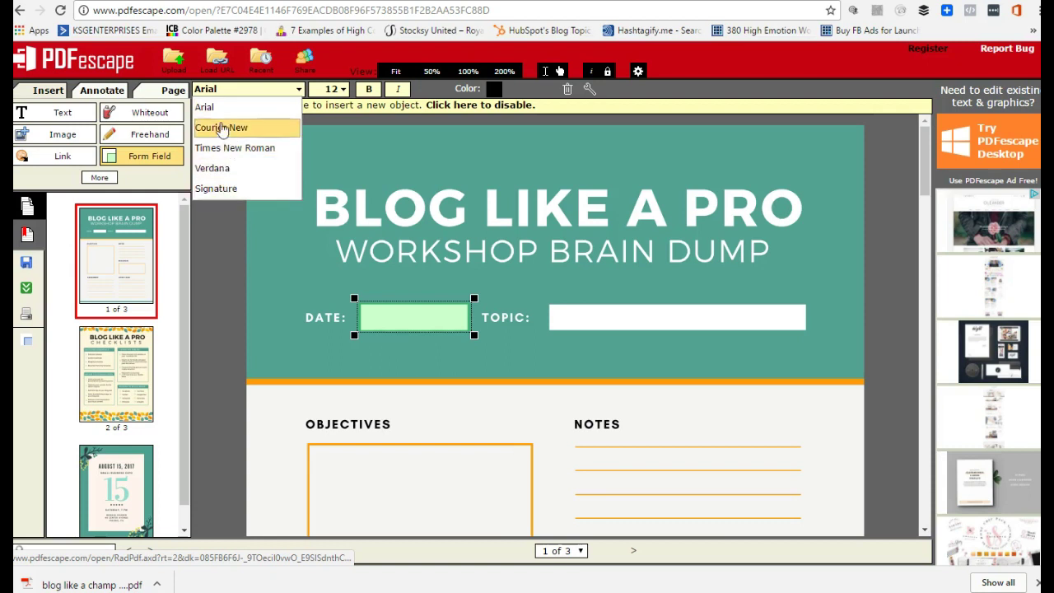
pyautogui.click(219, 114)
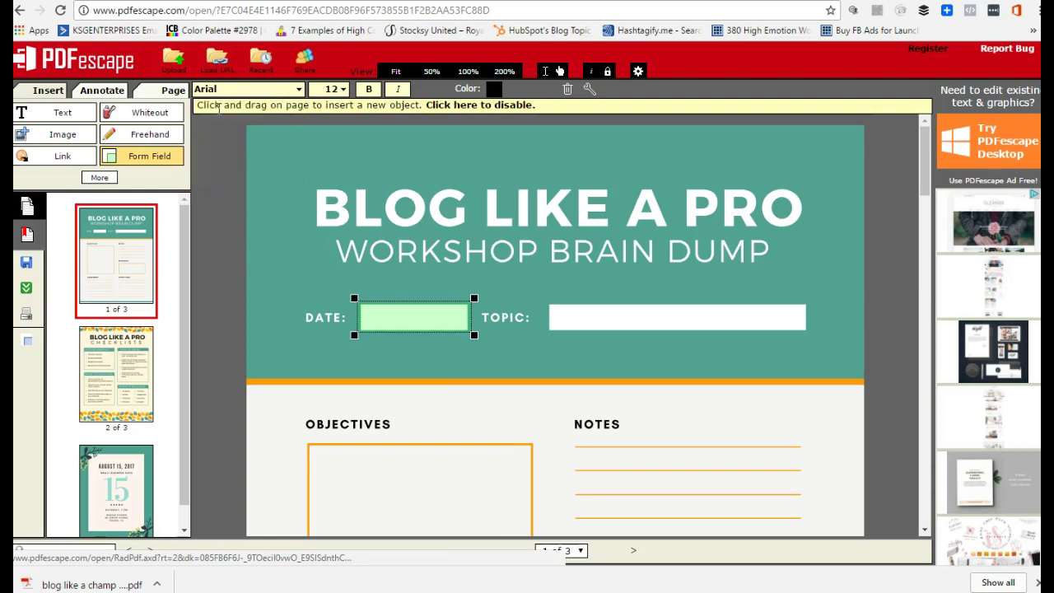
pyautogui.click(344, 92)
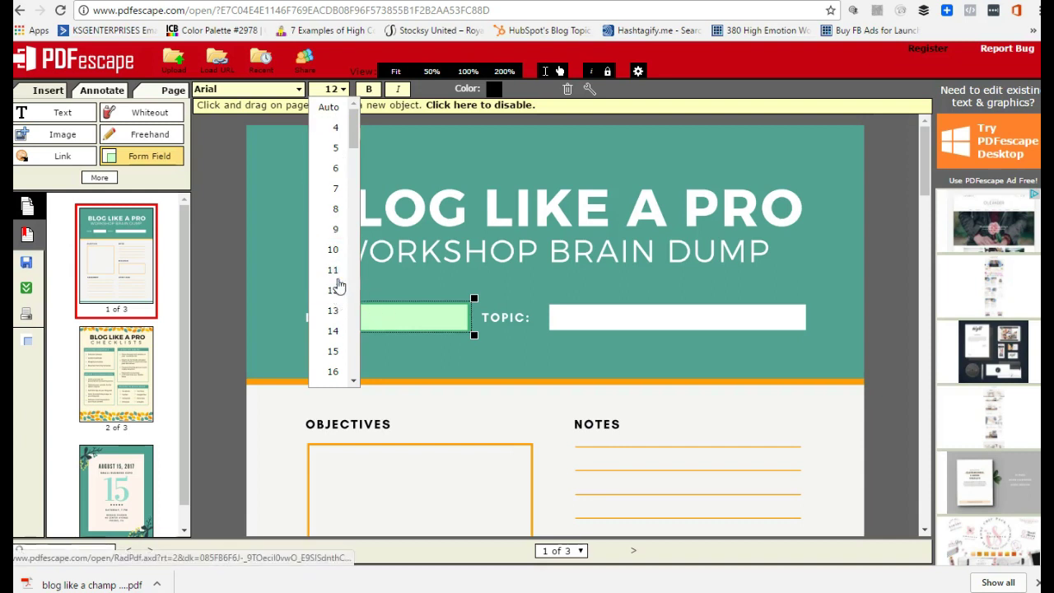
pyautogui.click(335, 254)
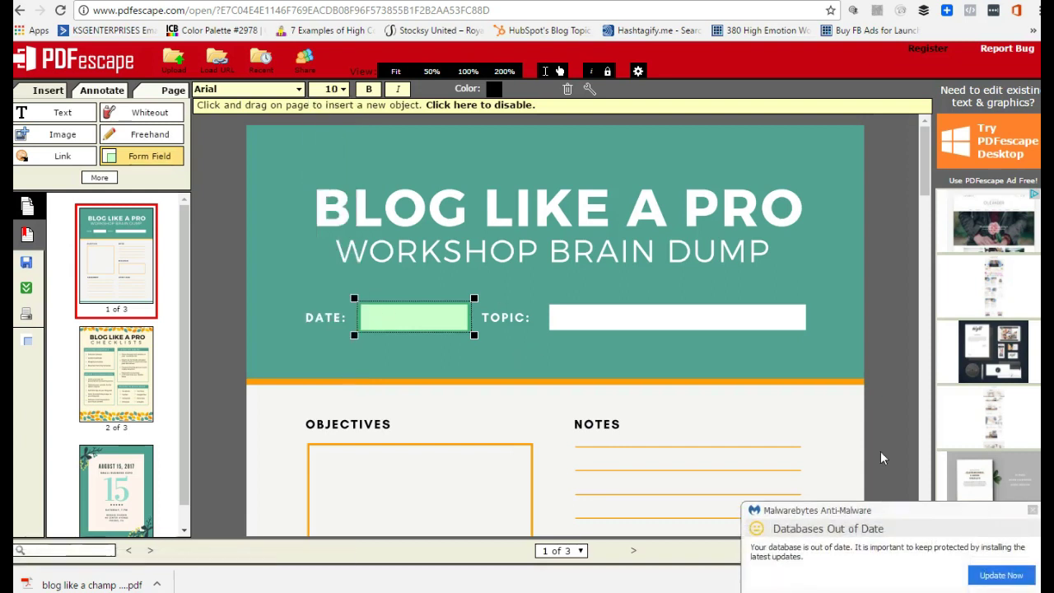
pyautogui.click(1032, 516)
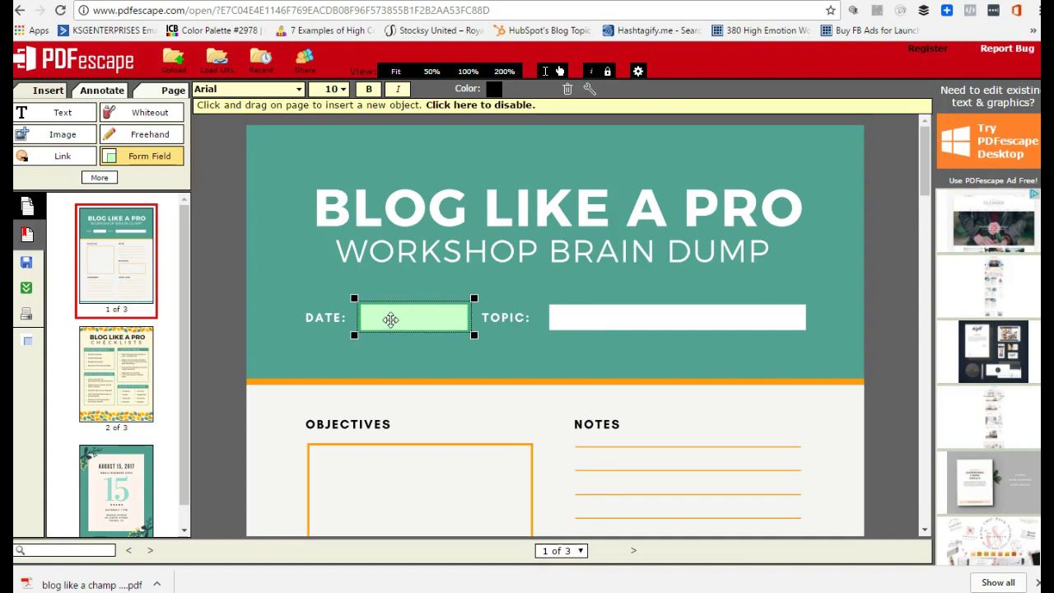
pyautogui.click(393, 319)
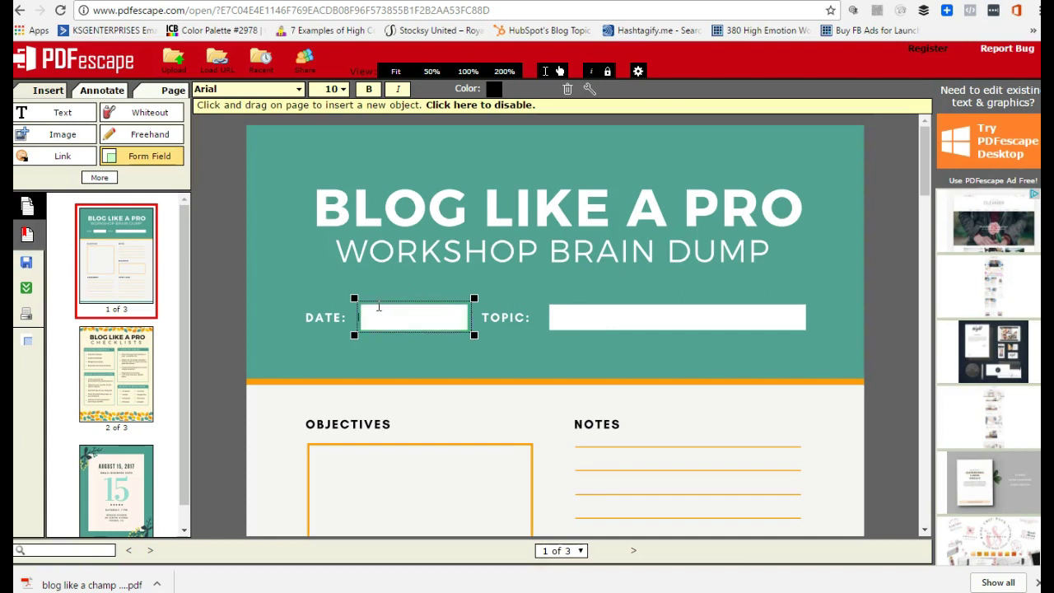
# - Delete the stray form field drawn below DATE
pyautogui.moveTo(385, 351); pyautogui.dragTo(538, 395)
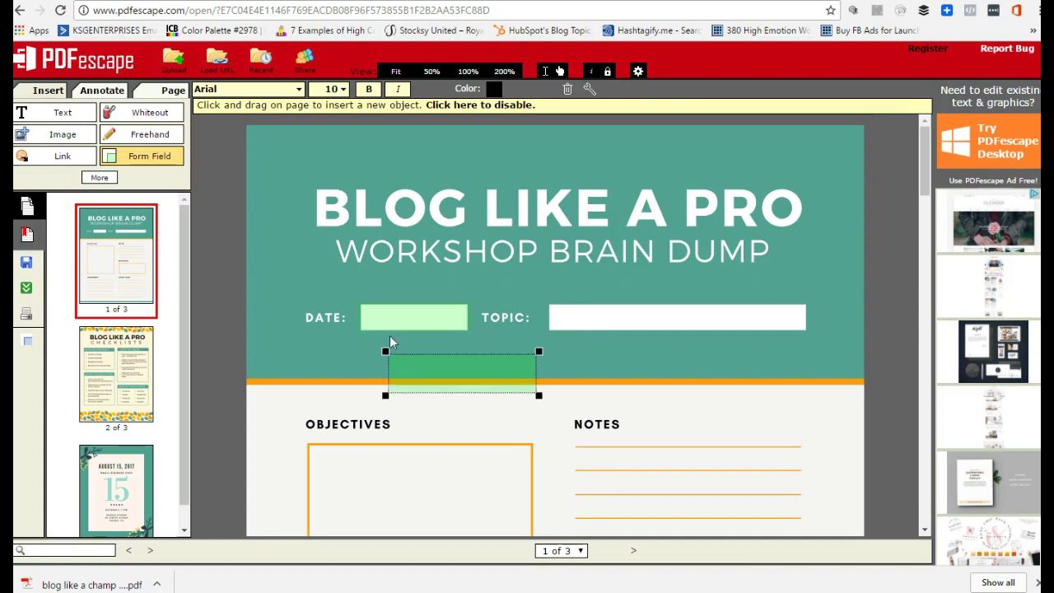
pyautogui.rightClick(431, 365)
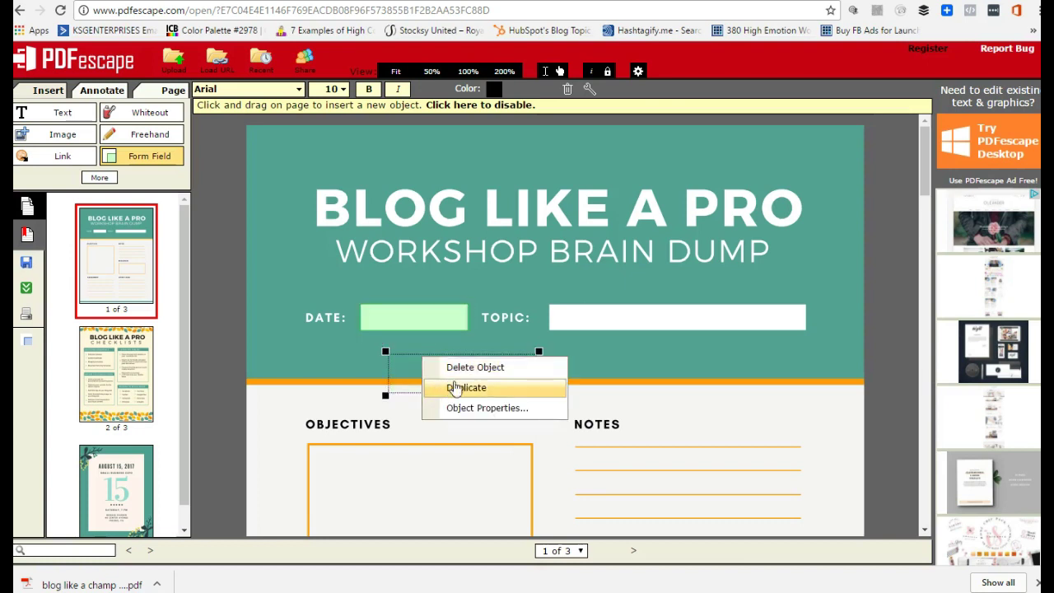
pyautogui.click(474, 368)
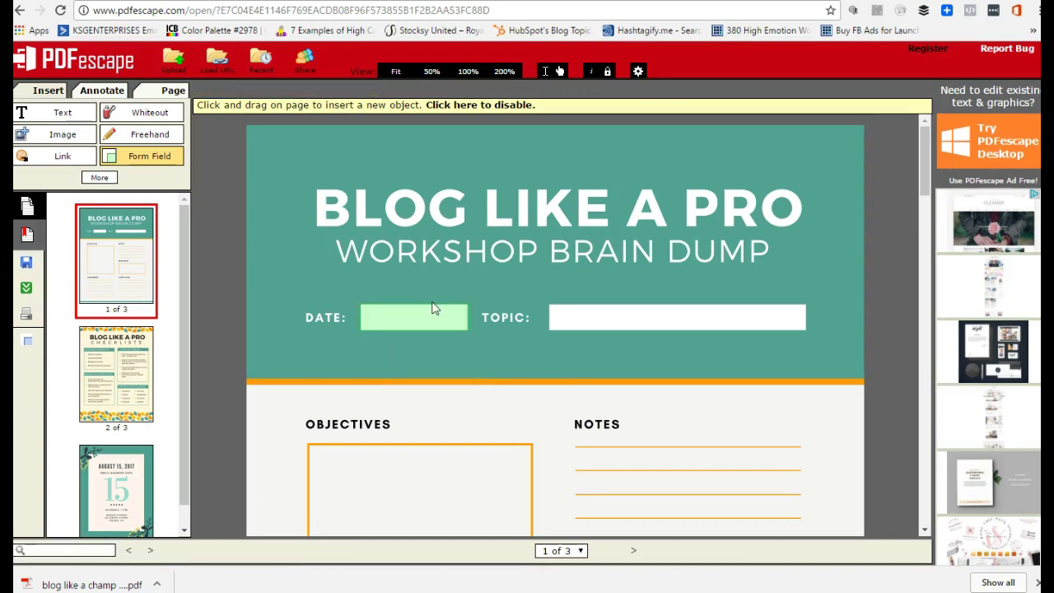
# - Duplicate the DATE field and stretch the copy across the TOPIC box
pyautogui.rightClick(424, 309)
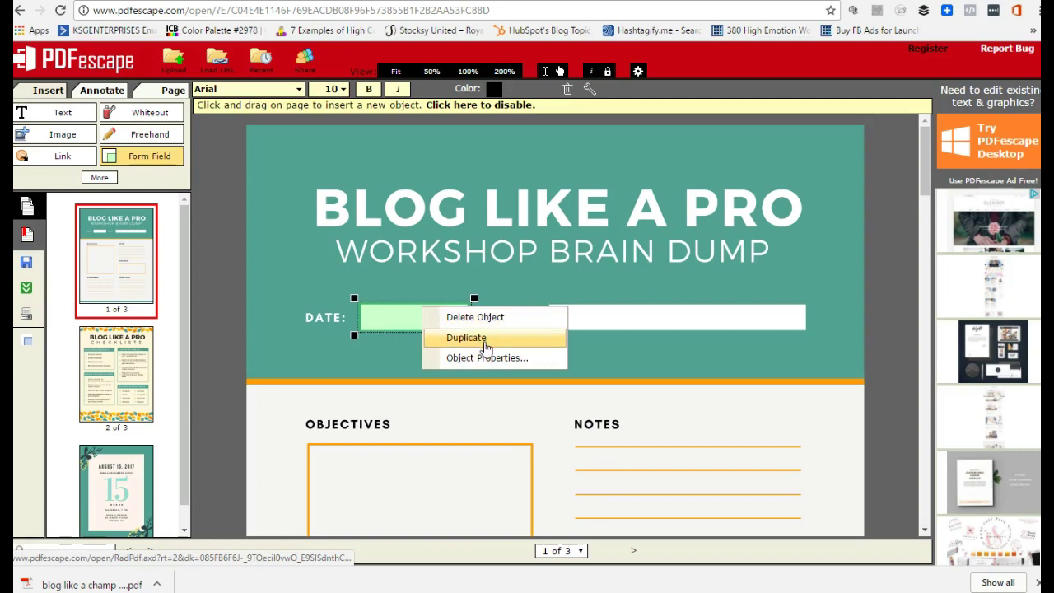
pyautogui.click(483, 339)
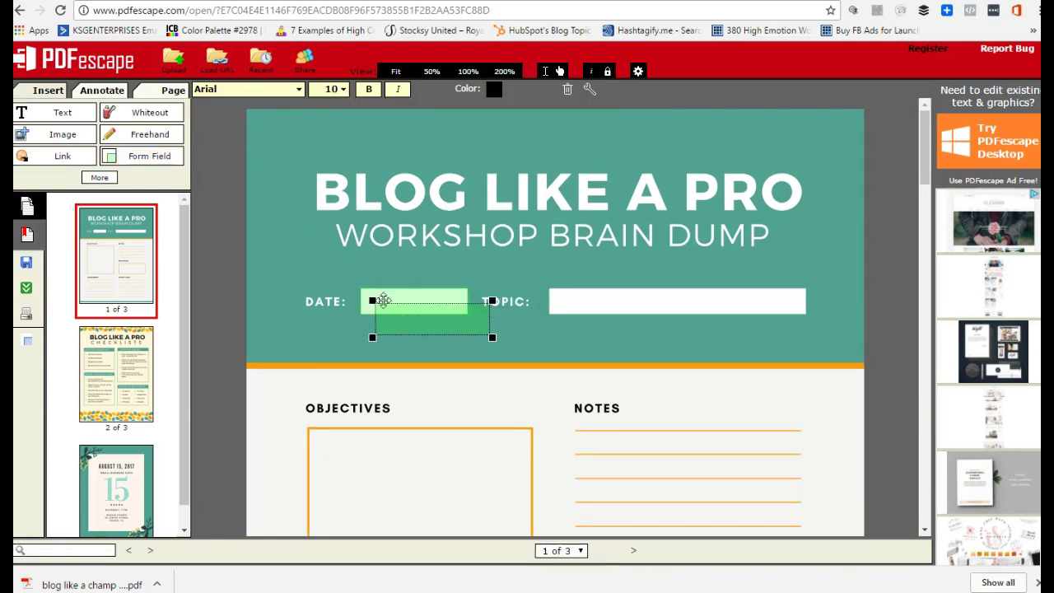
pyautogui.moveTo(407, 320); pyautogui.dragTo(575, 301)
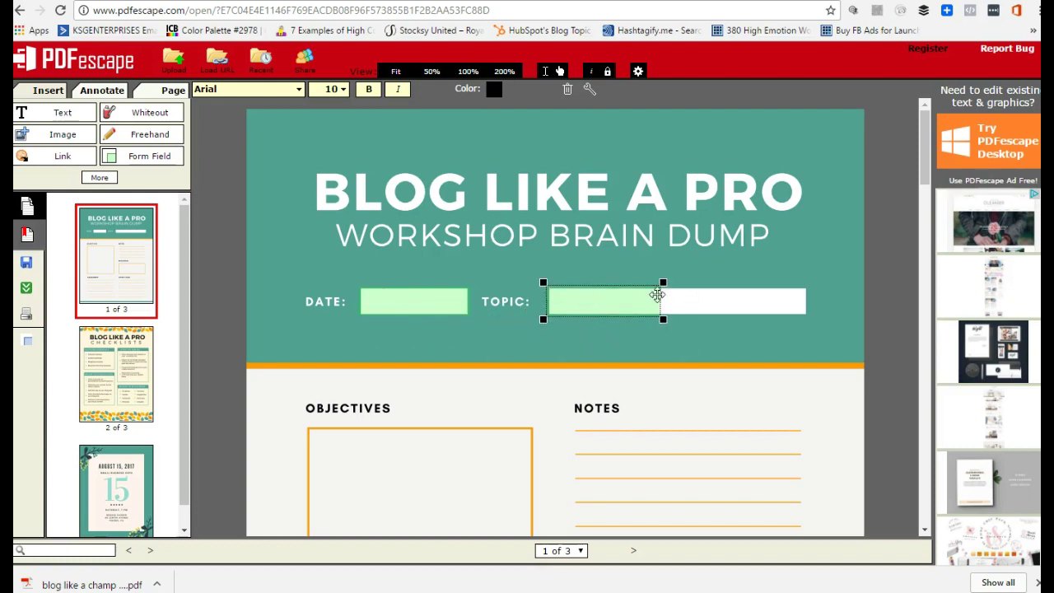
pyautogui.moveTo(663, 283); pyautogui.dragTo(813, 282)
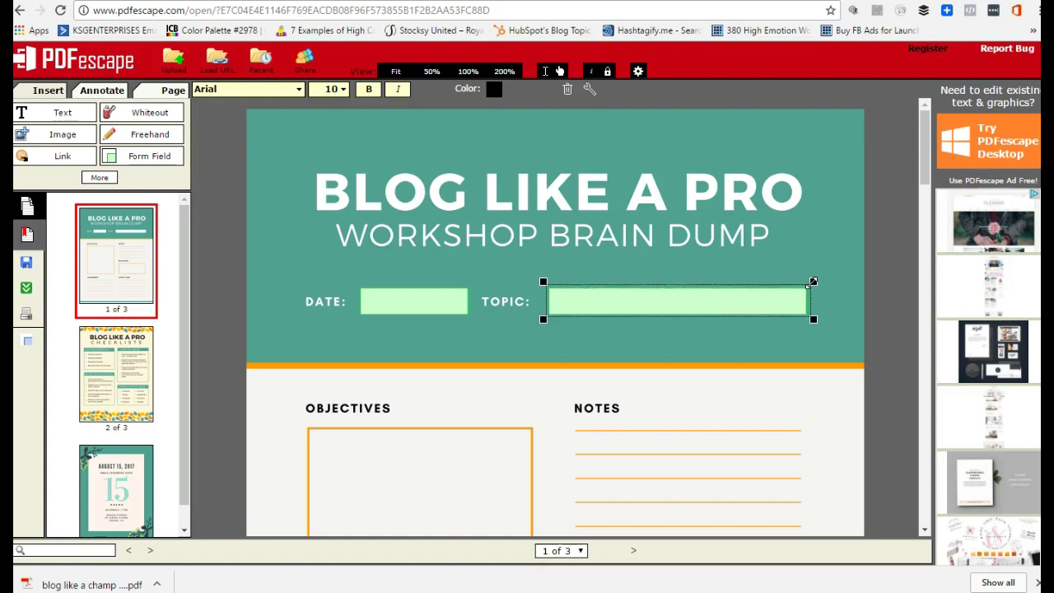
pyautogui.scroll(-1, 806, 265)
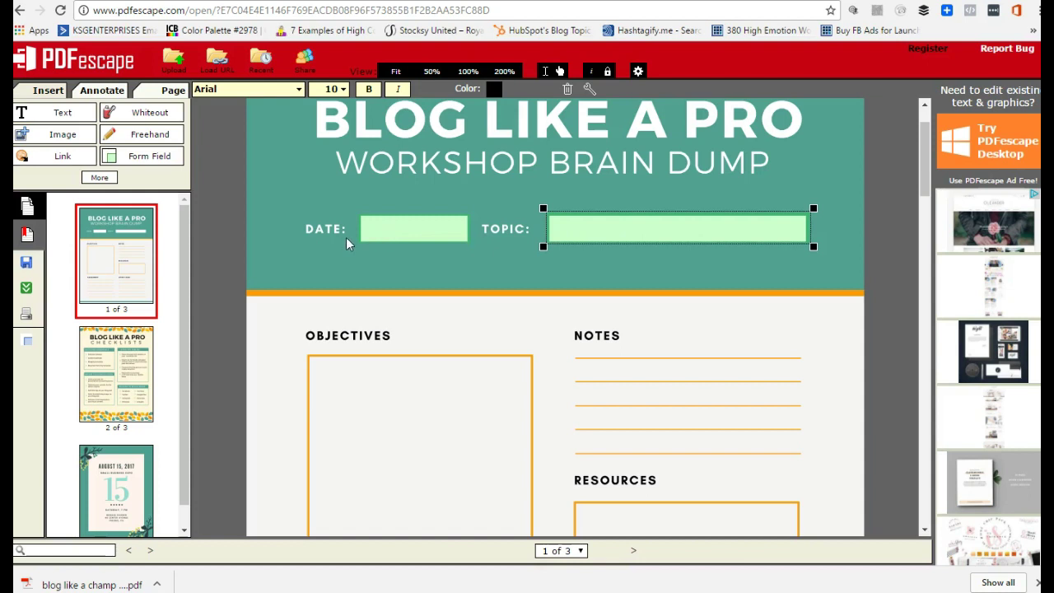
# - Scroll to the Objectives box and arm the Form Field tool as Text Paragraph
pyautogui.scroll(-2, 614, 233)
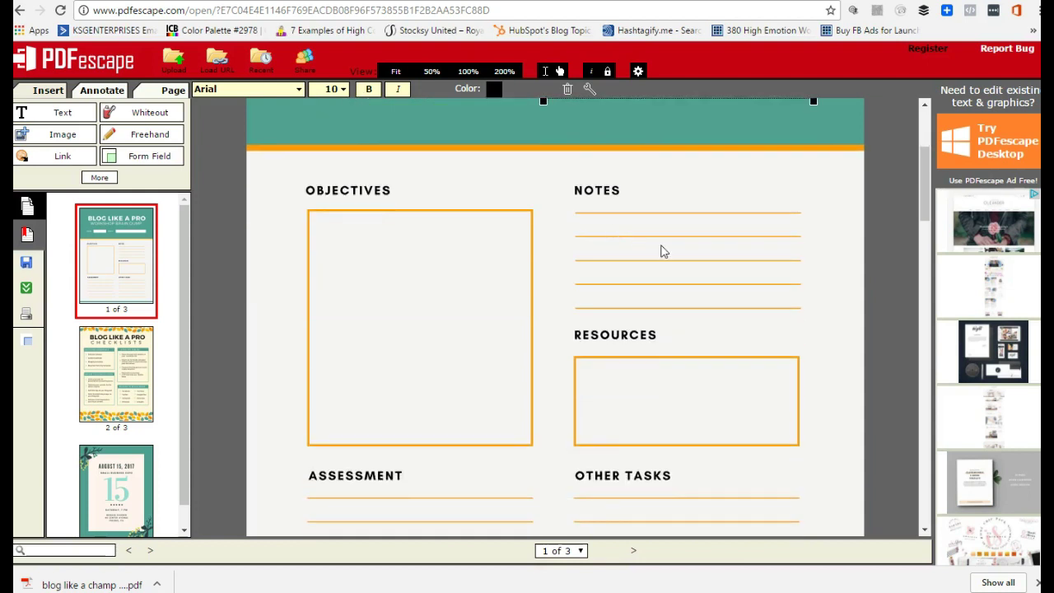
pyautogui.scroll(-1, 664, 251)
pyautogui.scroll(1, 663, 251)
pyautogui.click(161, 157)
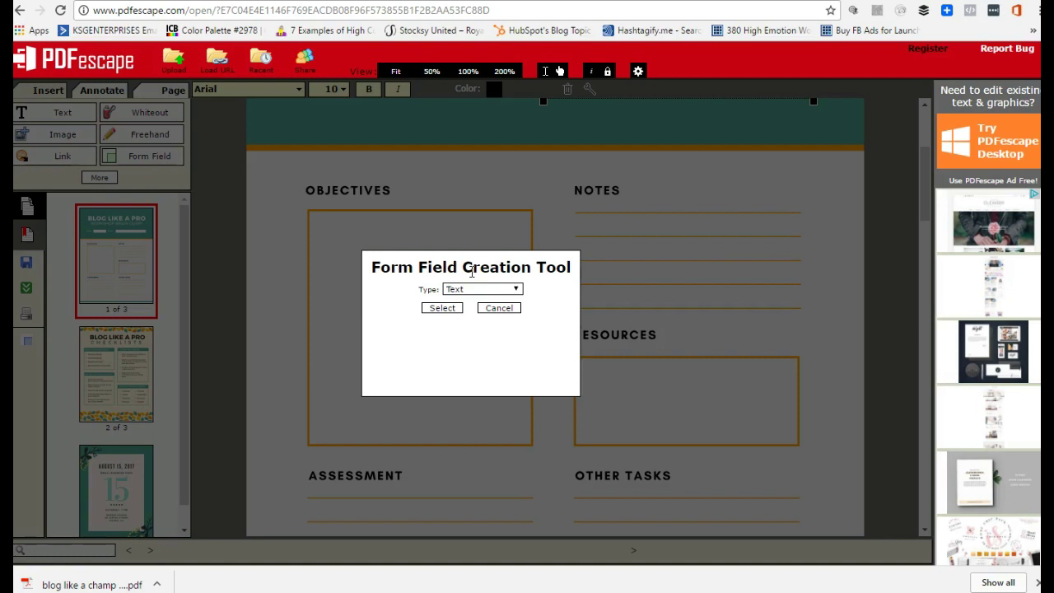
pyautogui.click(494, 292)
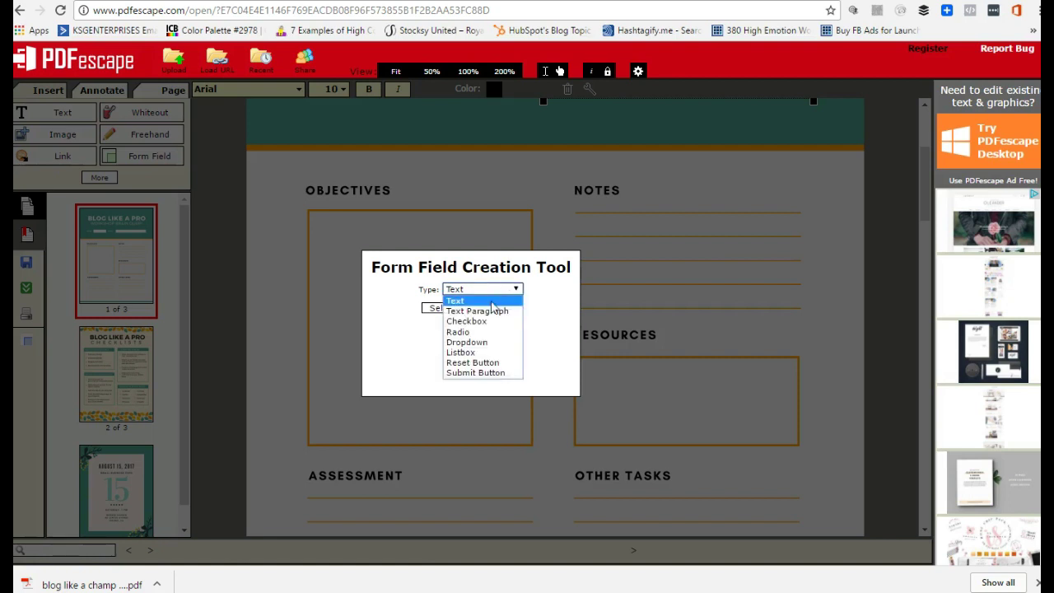
pyautogui.click(493, 312)
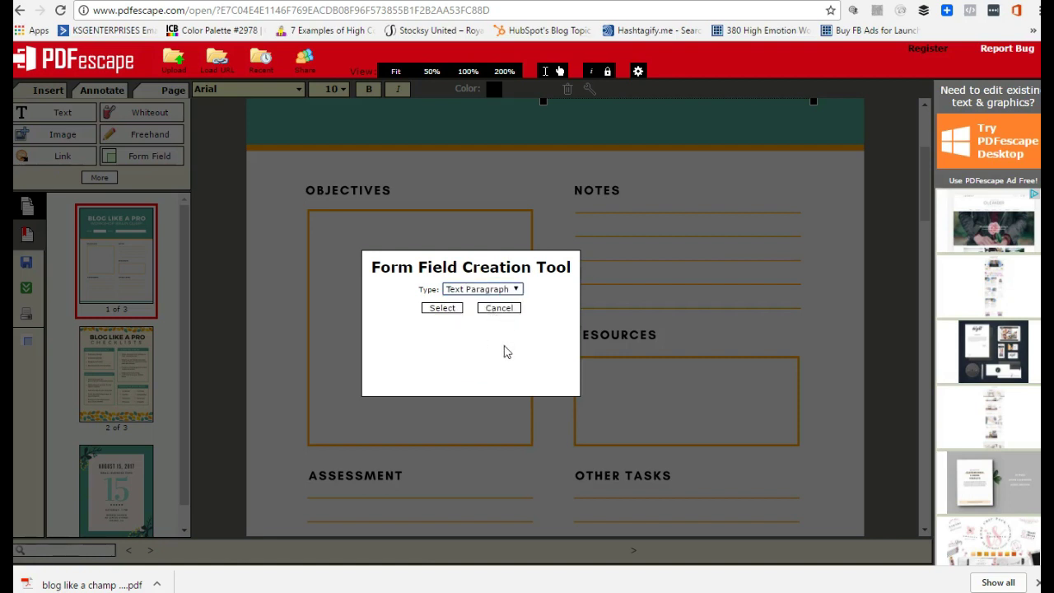
pyautogui.click(447, 311)
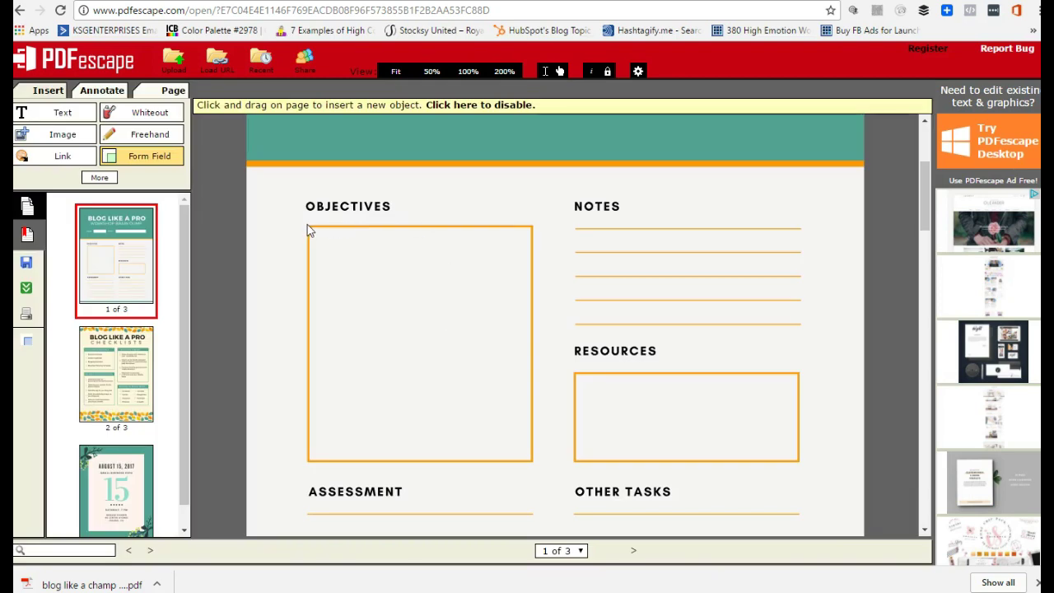
# - Draw a paragraph field over the OBJECTIVES box and align its top-left corner
pyautogui.moveTo(309, 225)
pyautogui.mouseDown()
pyautogui.moveTo(528, 426)
pyautogui.moveTo(535, 459)
pyautogui.mouseUp()
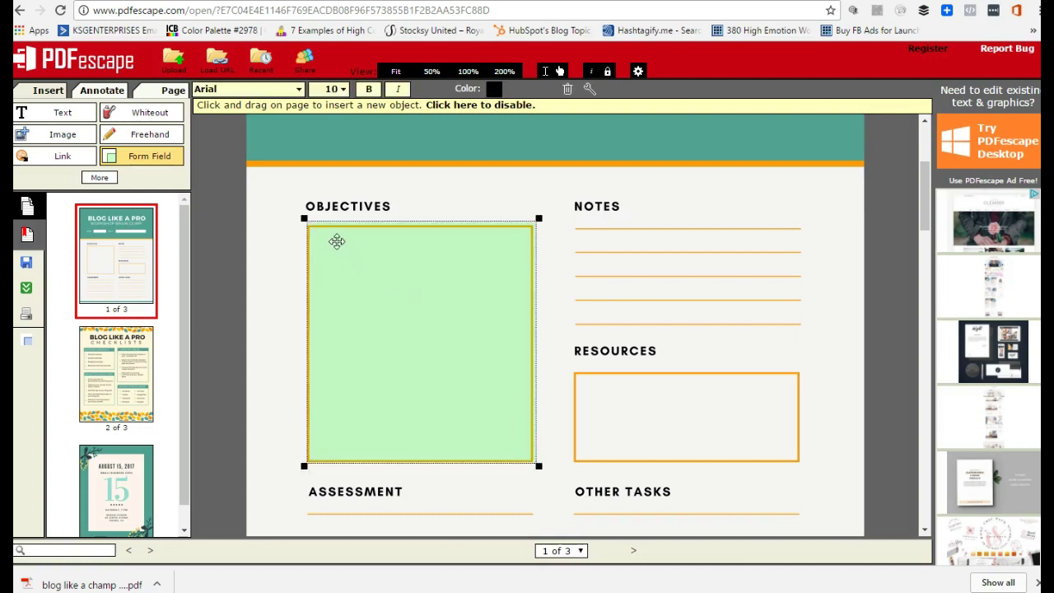
pyautogui.moveTo(303, 218); pyautogui.dragTo(300, 221)
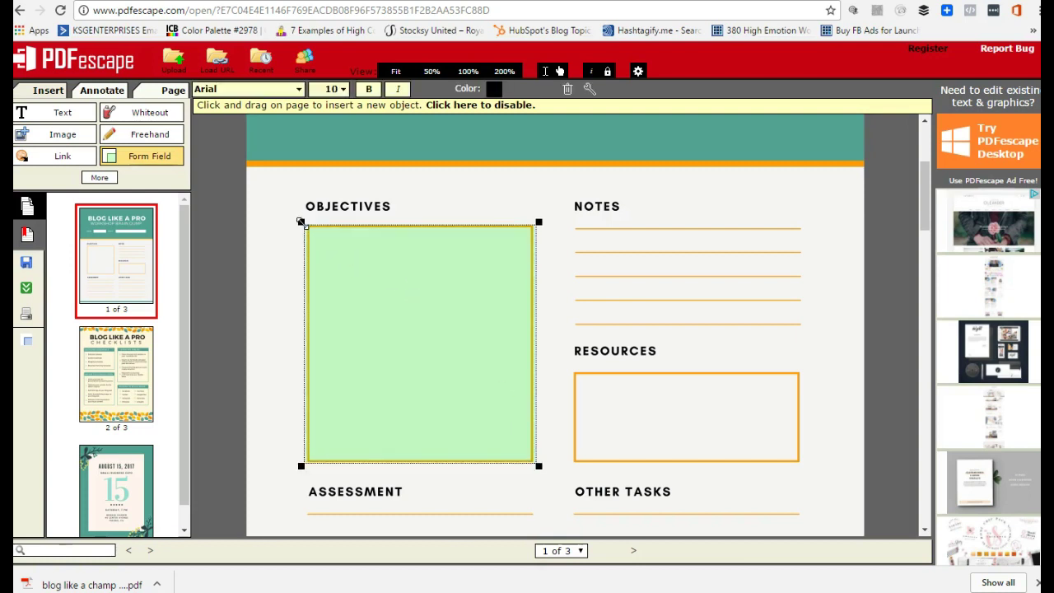
pyautogui.scroll(-1, 633, 360)
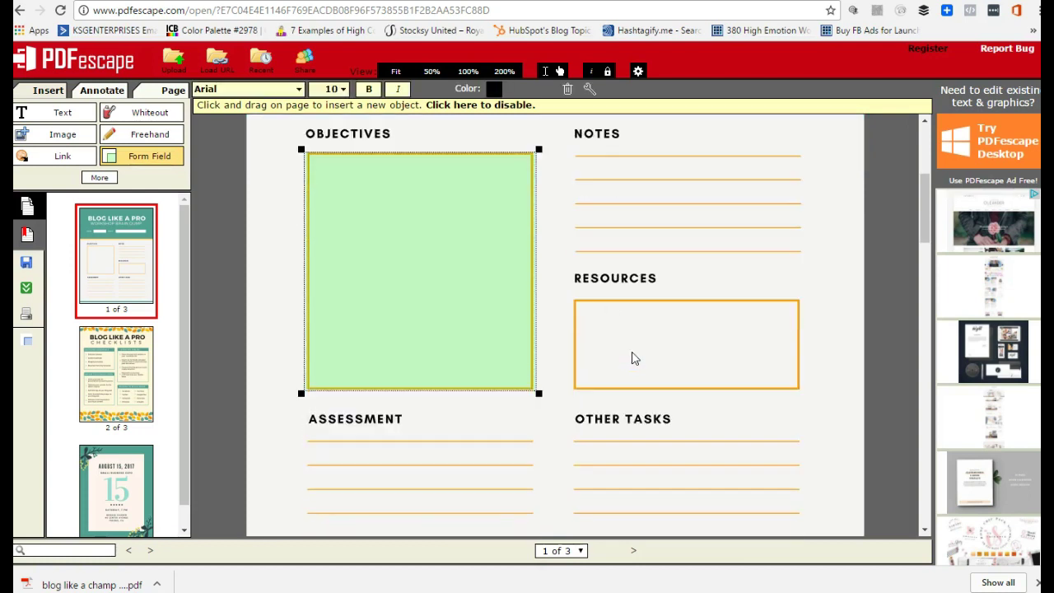
pyautogui.scroll(1, 651, 325)
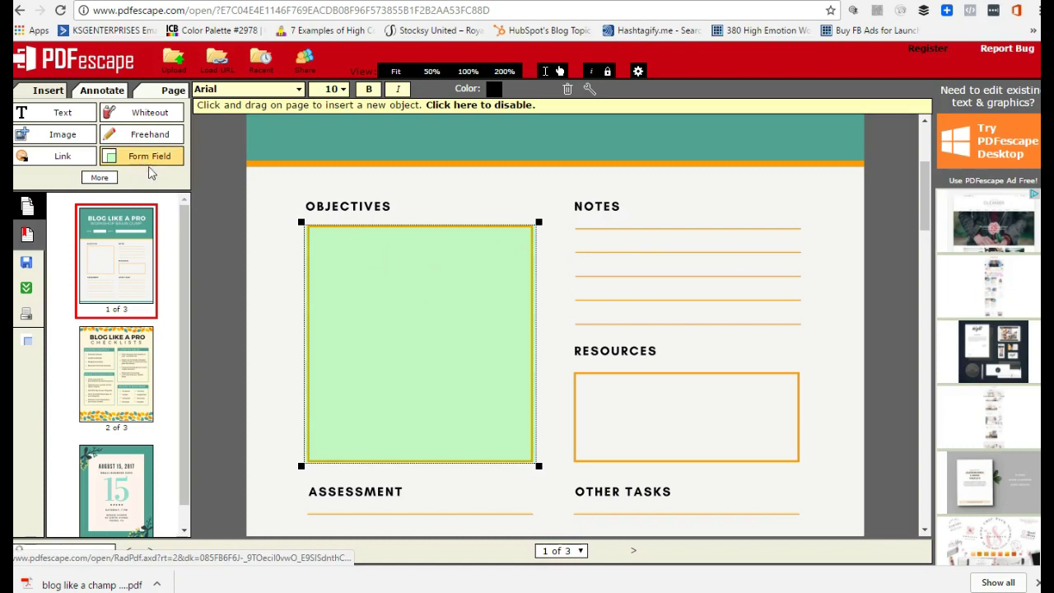
# - Duplicate the Objectives field onto NOTES and shrink it to the NOTES lines
pyautogui.rightClick(395, 260)
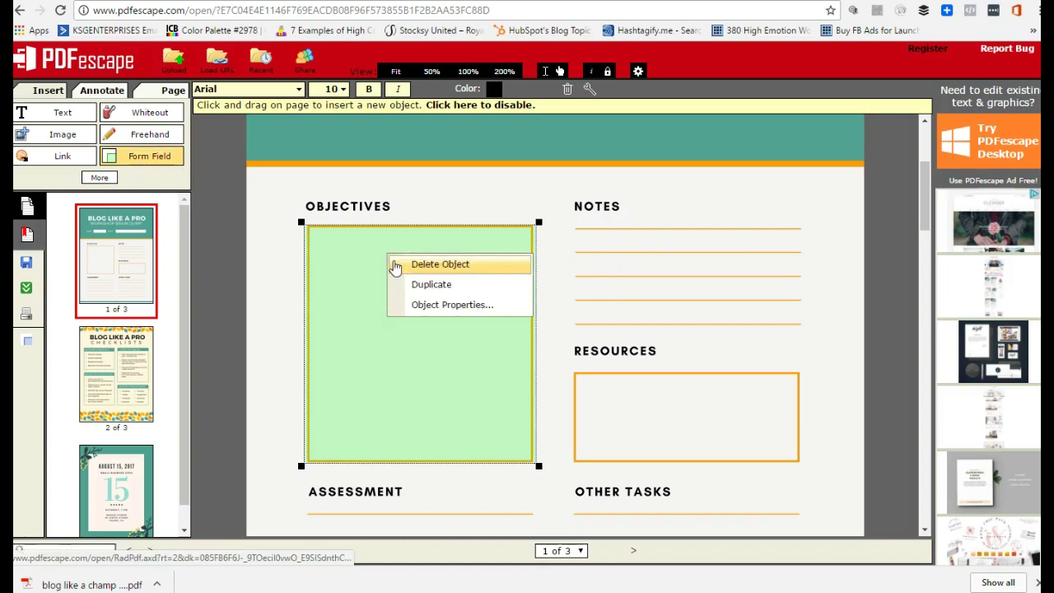
pyautogui.click(438, 283)
pyautogui.moveTo(400, 287); pyautogui.dragTo(651, 267)
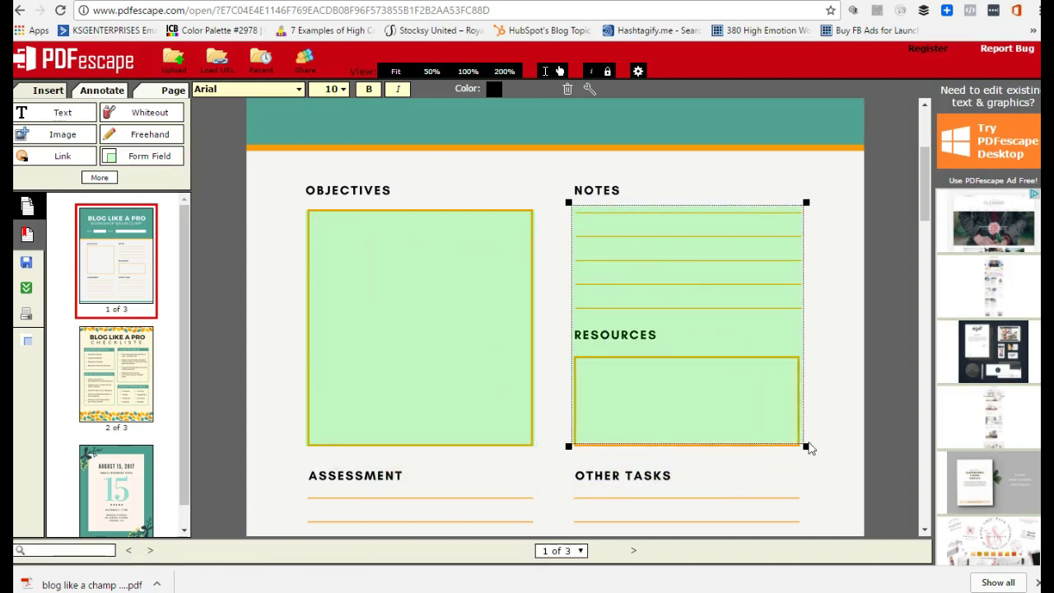
pyautogui.click(808, 446)
pyautogui.click(807, 447)
pyautogui.moveTo(805, 445); pyautogui.dragTo(809, 316)
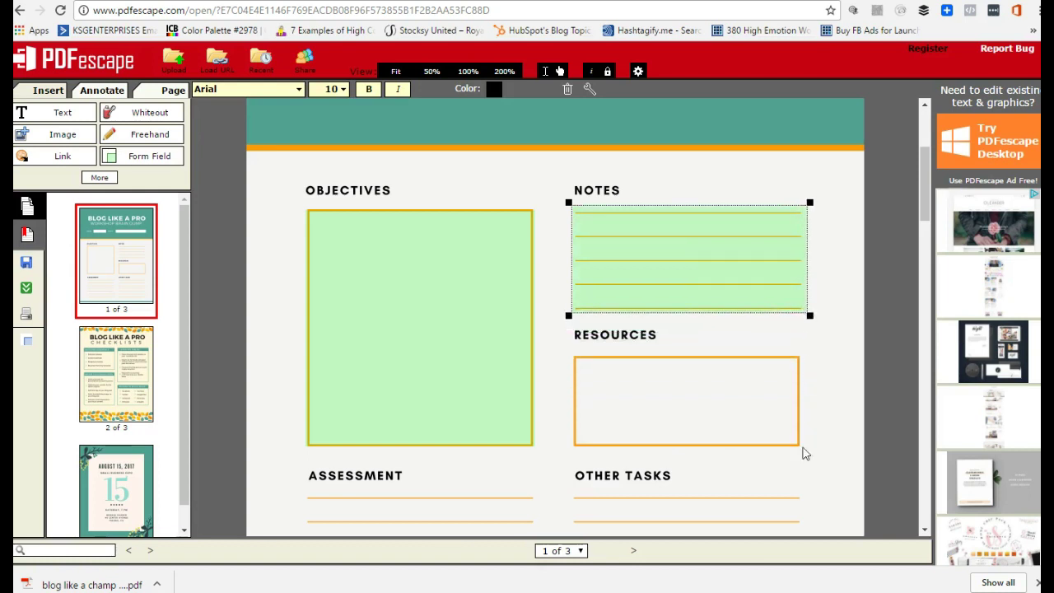
# - Duplicate the NOTES field onto the Resources box and resize it to fit
pyautogui.rightClick(715, 236)
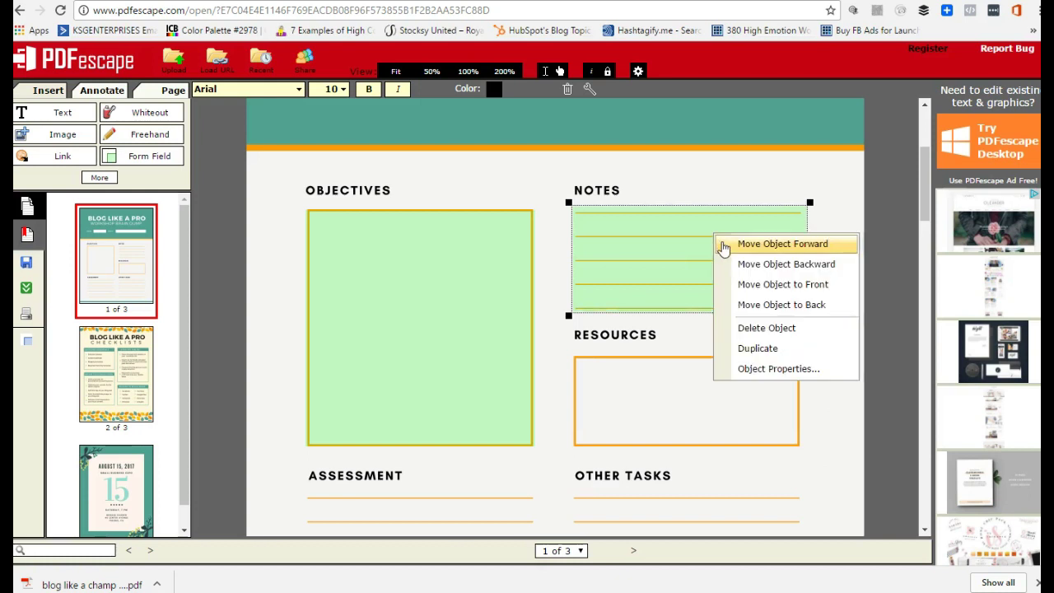
pyautogui.click(773, 350)
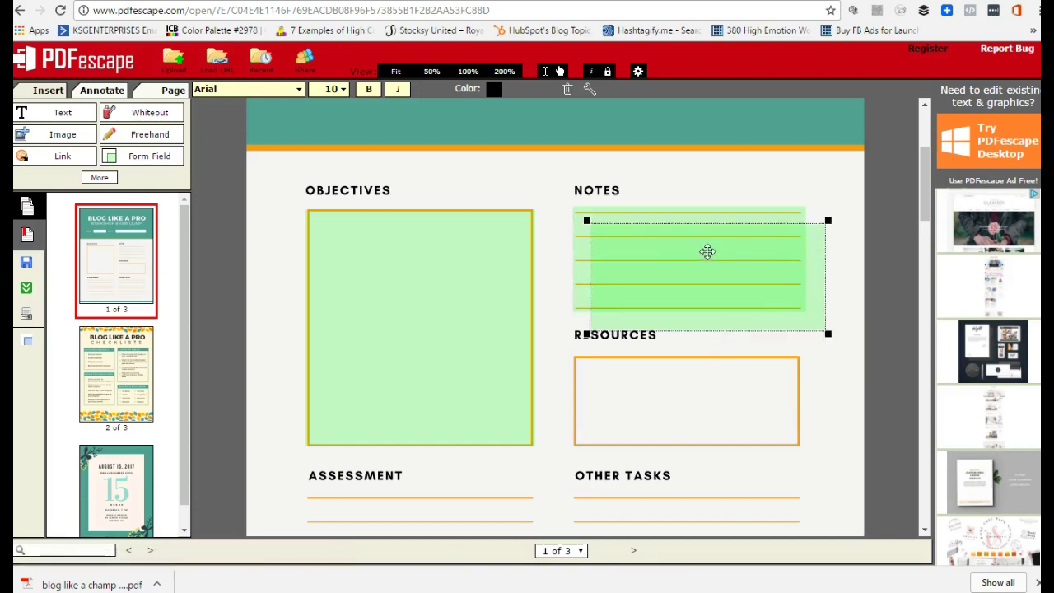
pyautogui.moveTo(705, 249)
pyautogui.mouseDown()
pyautogui.moveTo(705, 353)
pyautogui.moveTo(688, 379)
pyautogui.mouseUp()
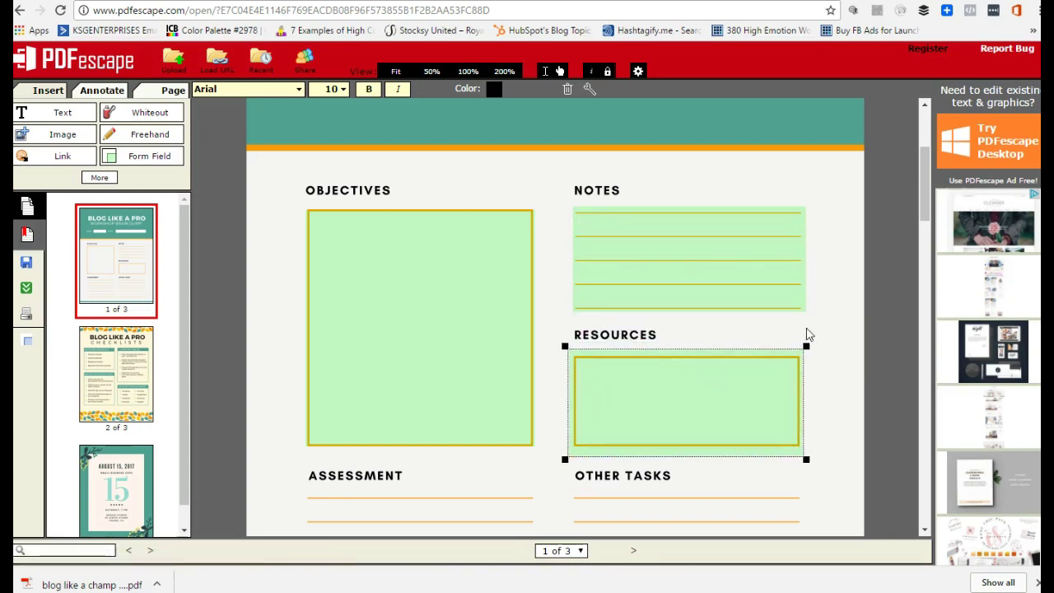
pyautogui.moveTo(806, 346); pyautogui.dragTo(803, 350)
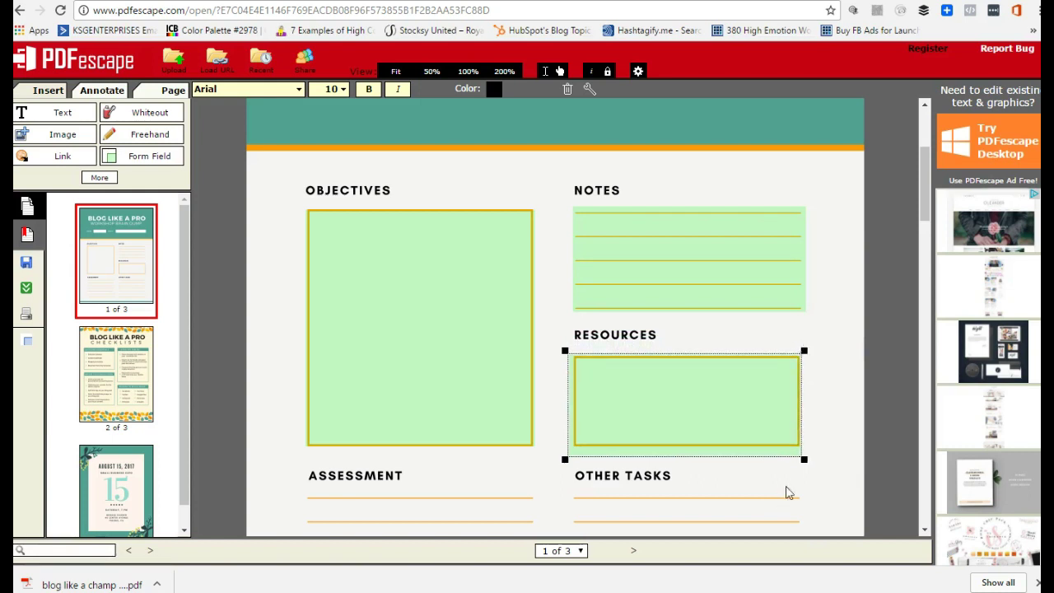
pyautogui.moveTo(804, 460); pyautogui.dragTo(805, 449)
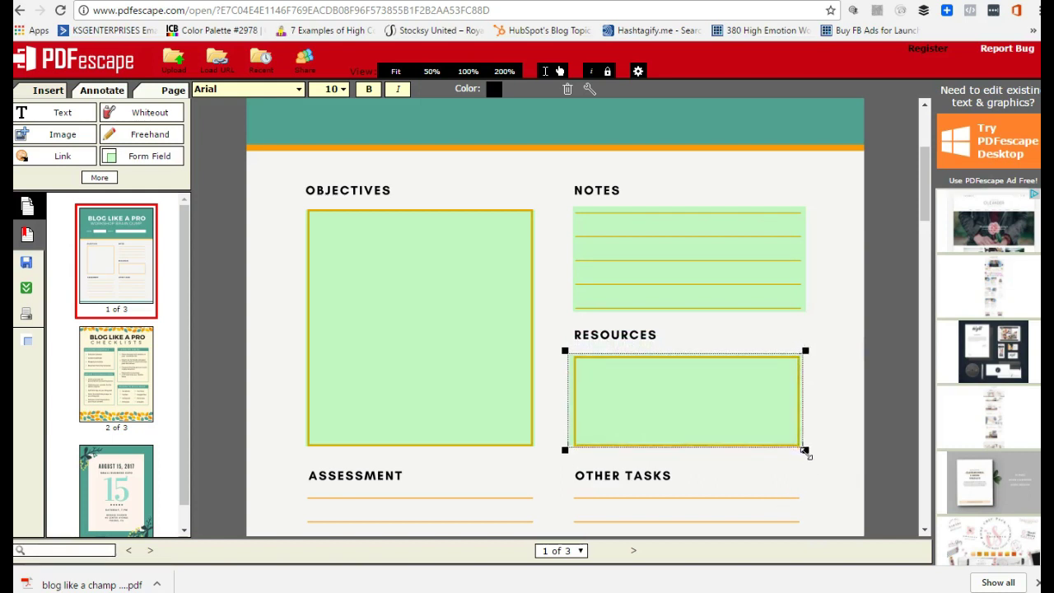
pyautogui.moveTo(566, 351); pyautogui.dragTo(572, 352)
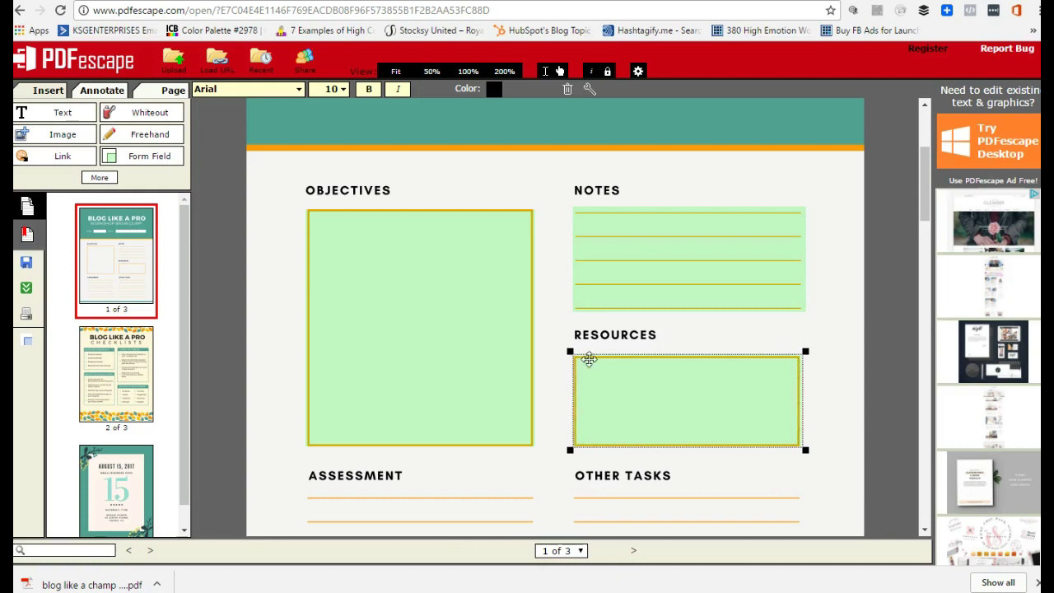
# - Select the Objectives field and duplicate it
pyautogui.scroll(-1, 593, 298)
pyautogui.scroll(-1, 592, 299)
pyautogui.scroll(-1, 573, 292)
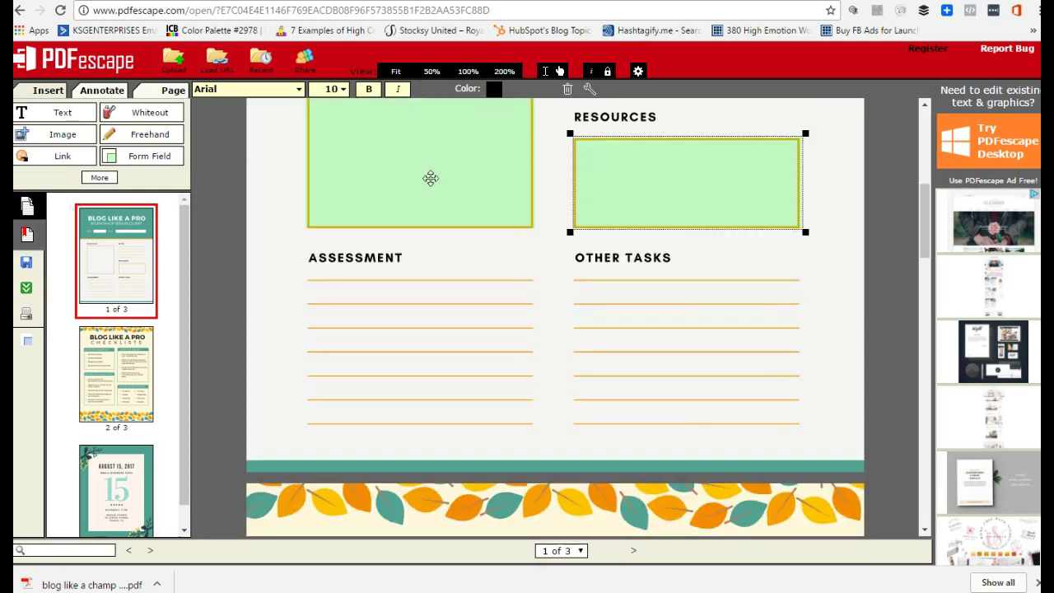
pyautogui.click(431, 182)
pyautogui.scroll(4, 430, 182)
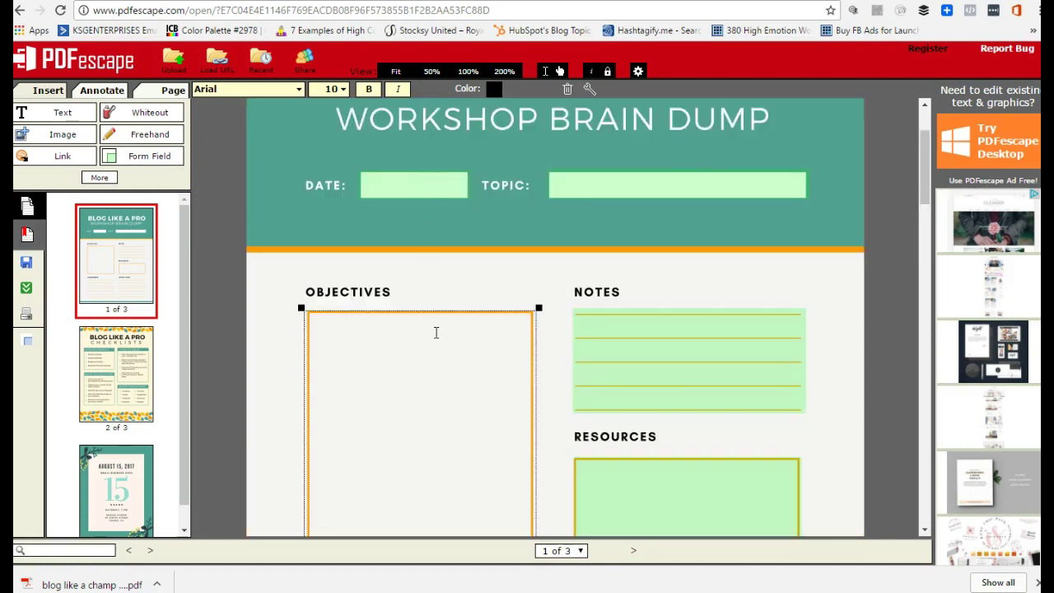
pyautogui.scroll(-2, 436, 332)
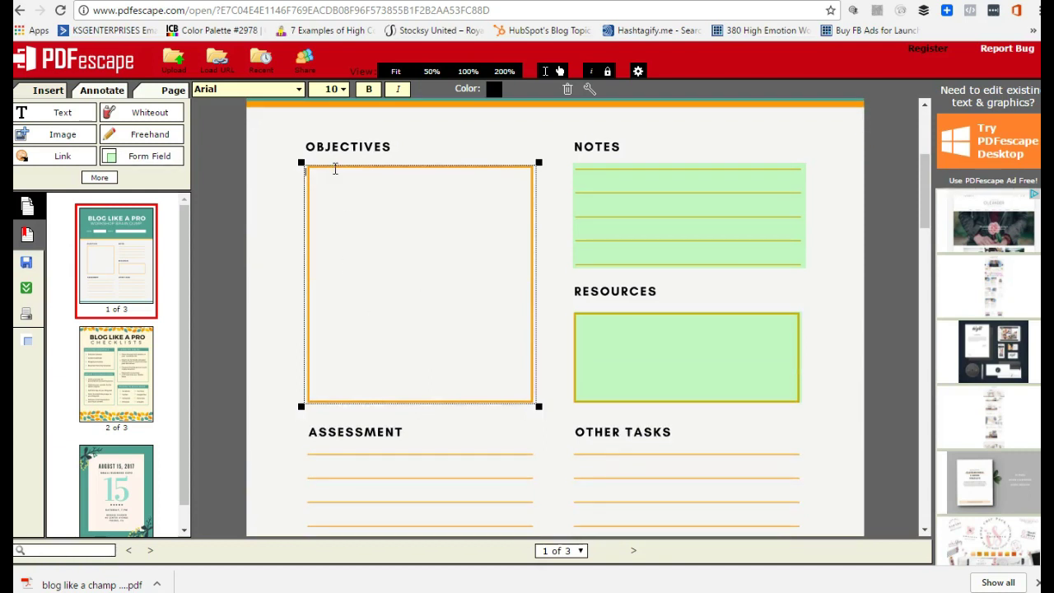
pyautogui.click(262, 192)
pyautogui.rightClick(320, 177)
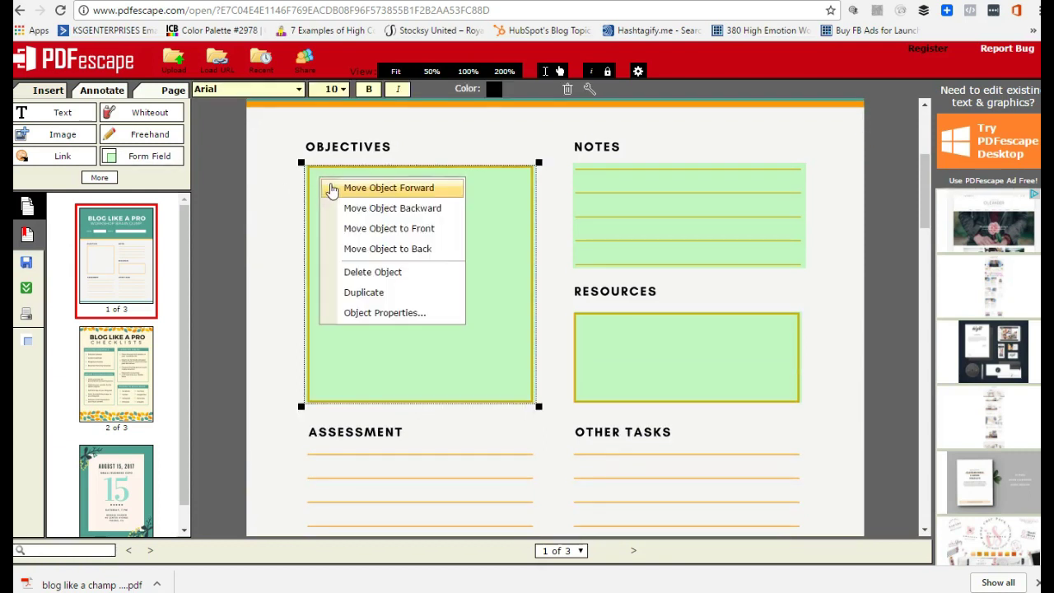
pyautogui.click(384, 292)
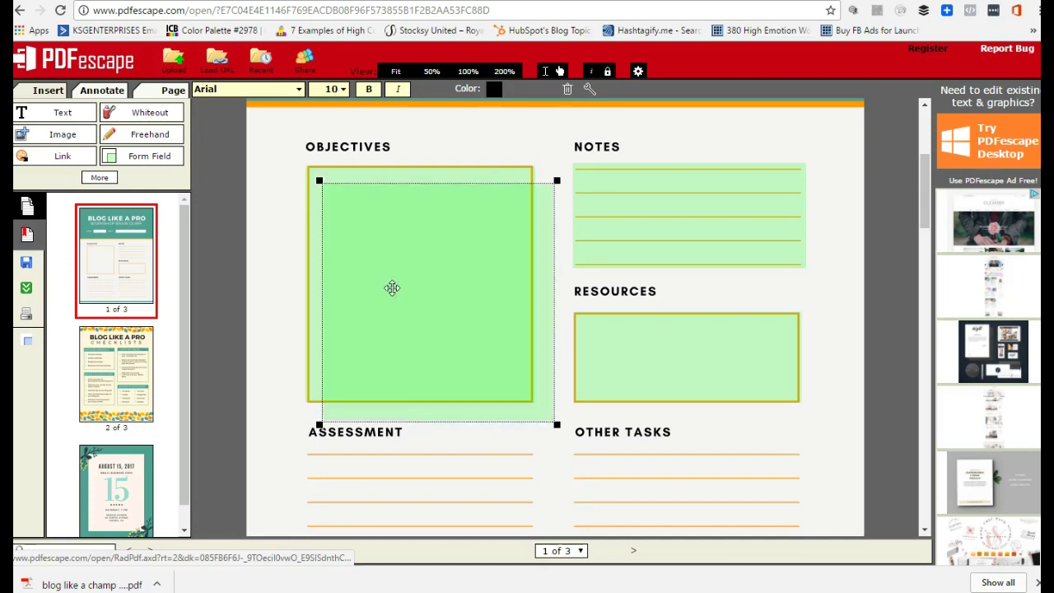
# - Move the copy over the Assessment lines and resize it to fit
pyautogui.scroll(-1, 478, 222)
pyautogui.moveTo(461, 206); pyautogui.dragTo(421, 412)
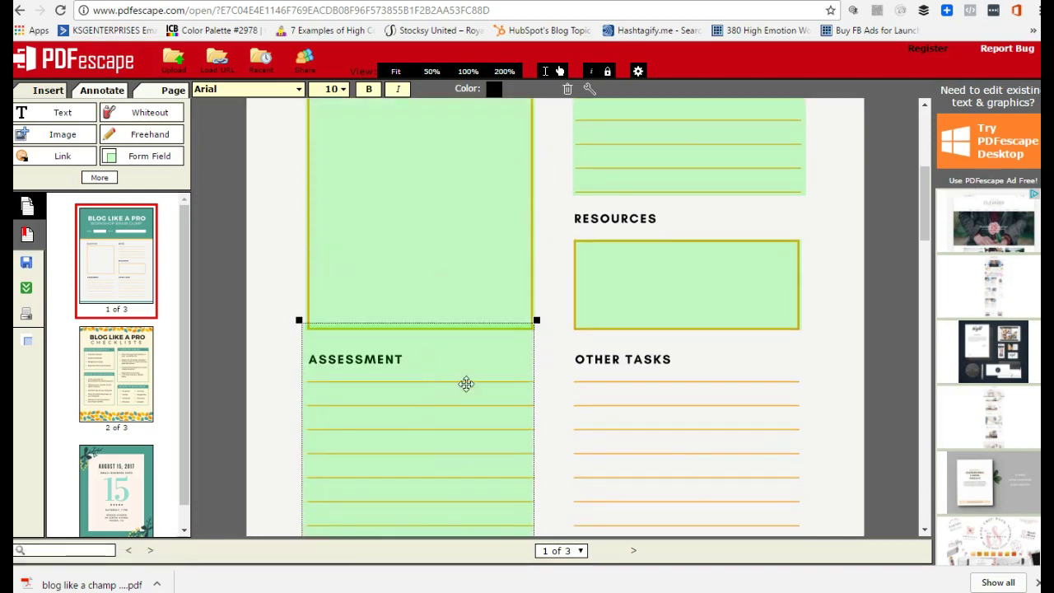
pyautogui.moveTo(537, 319); pyautogui.dragTo(540, 372)
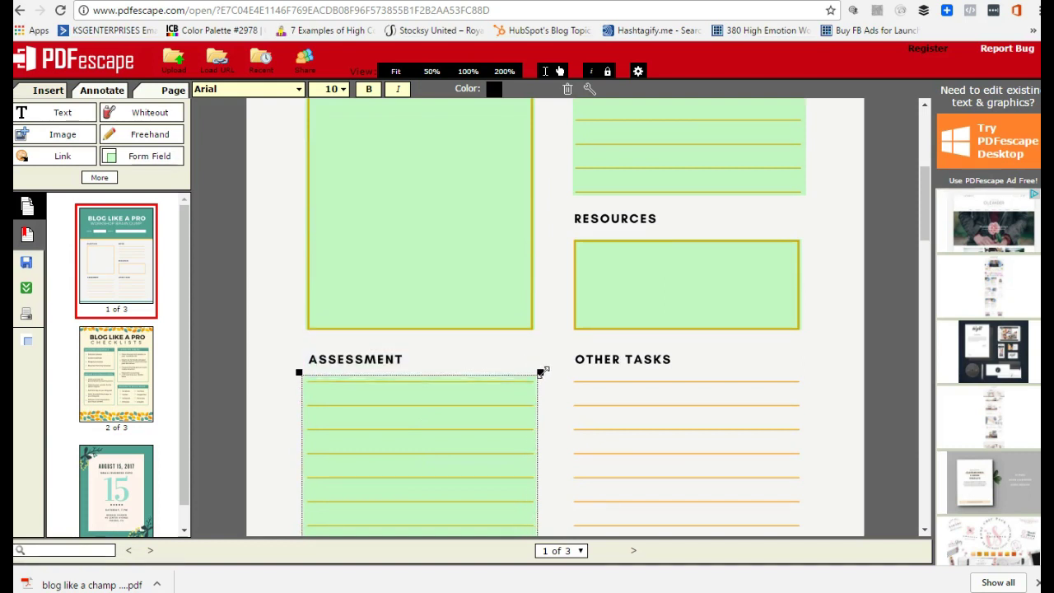
pyautogui.scroll(-1, 530, 340)
pyautogui.scroll(-1, 530, 339)
pyautogui.moveTo(540, 418); pyautogui.dragTo(543, 403)
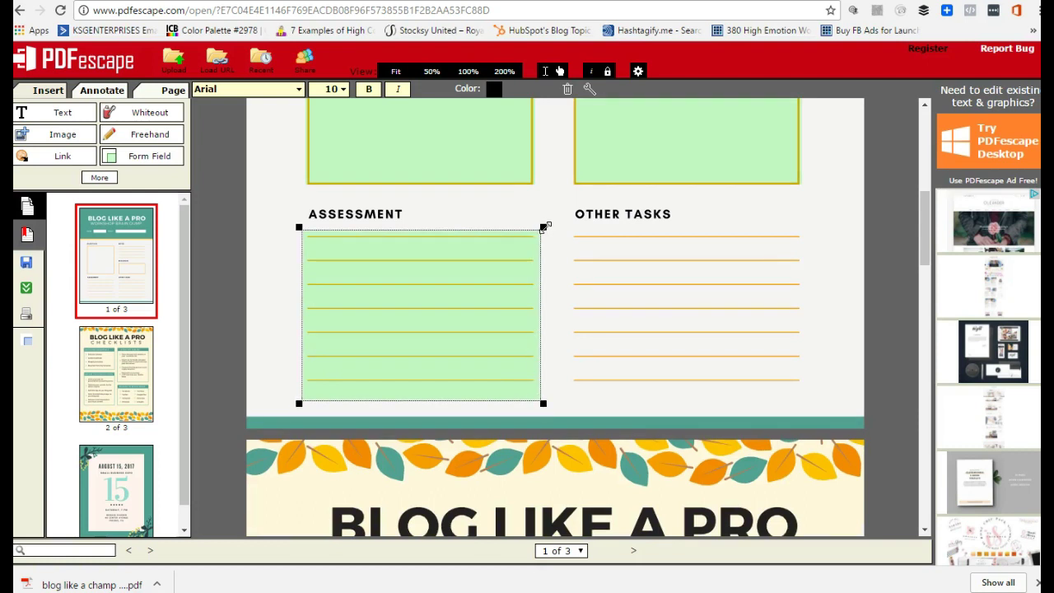
pyautogui.moveTo(543, 227); pyautogui.dragTo(544, 217)
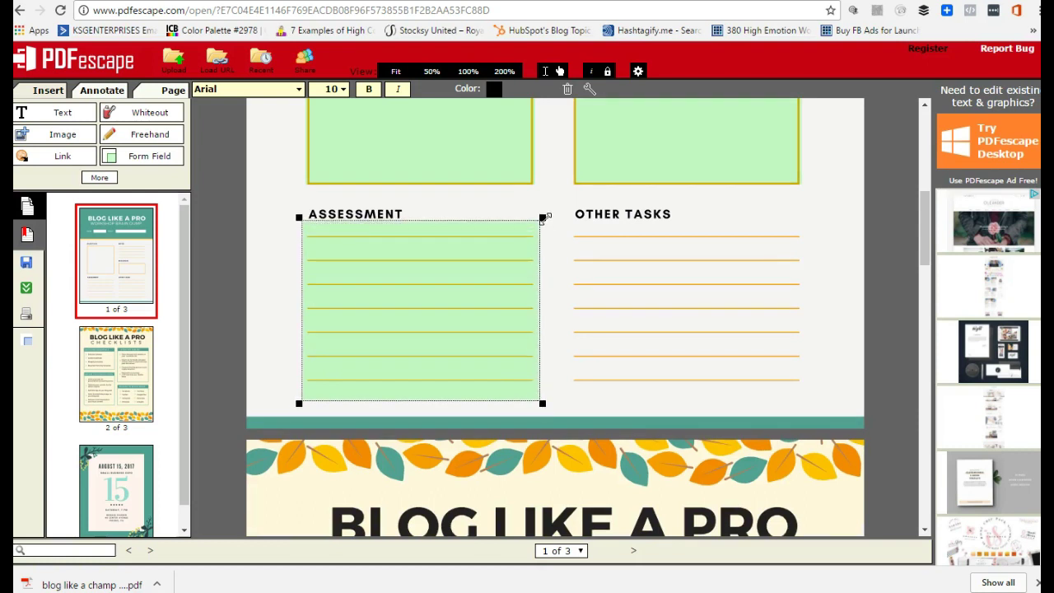
# - Duplicate the Assessment field onto the Other Tasks lines, trim it to fit, and lengthen Assessment slightly
pyautogui.rightClick(461, 263)
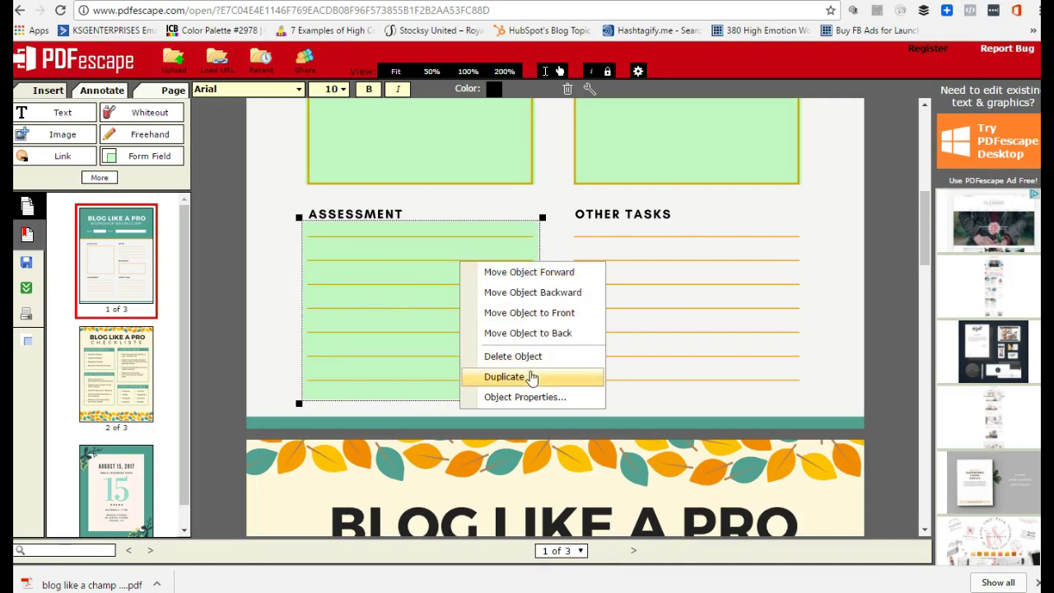
pyautogui.click(531, 376)
pyautogui.moveTo(435, 299)
pyautogui.mouseDown()
pyautogui.moveTo(647, 324)
pyautogui.moveTo(686, 279)
pyautogui.mouseUp()
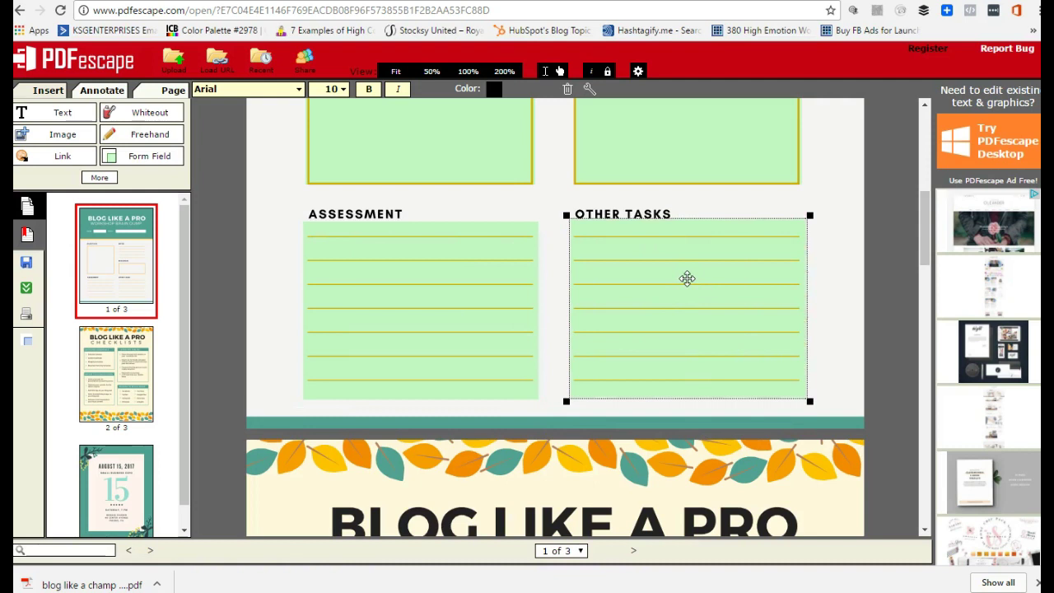
pyautogui.moveTo(809, 214); pyautogui.dragTo(806, 218)
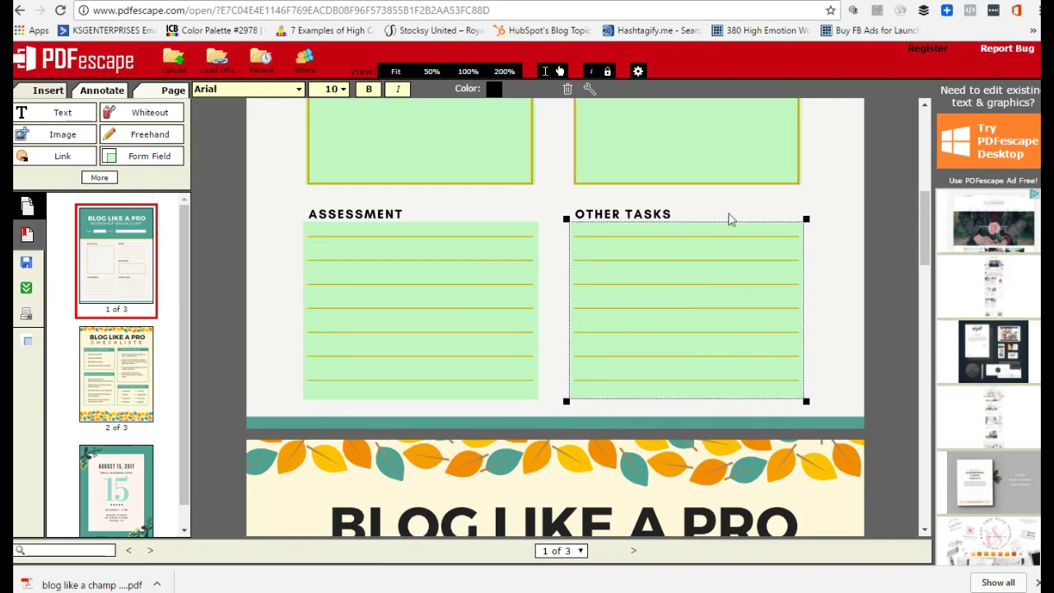
pyautogui.moveTo(566, 218); pyautogui.dragTo(568, 216)
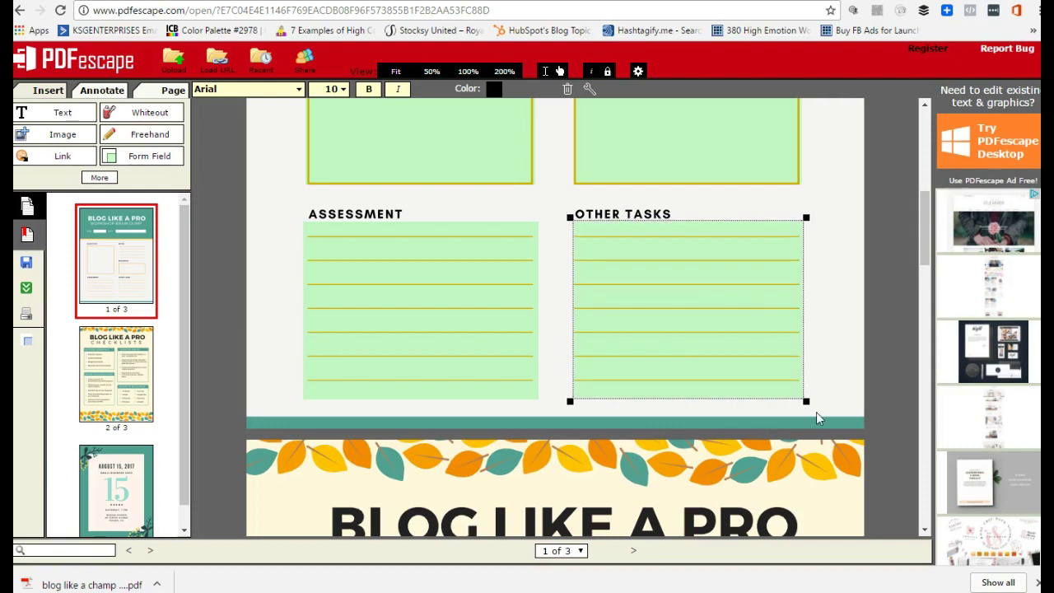
pyautogui.click(539, 400)
pyautogui.moveTo(542, 403); pyautogui.dragTo(543, 411)
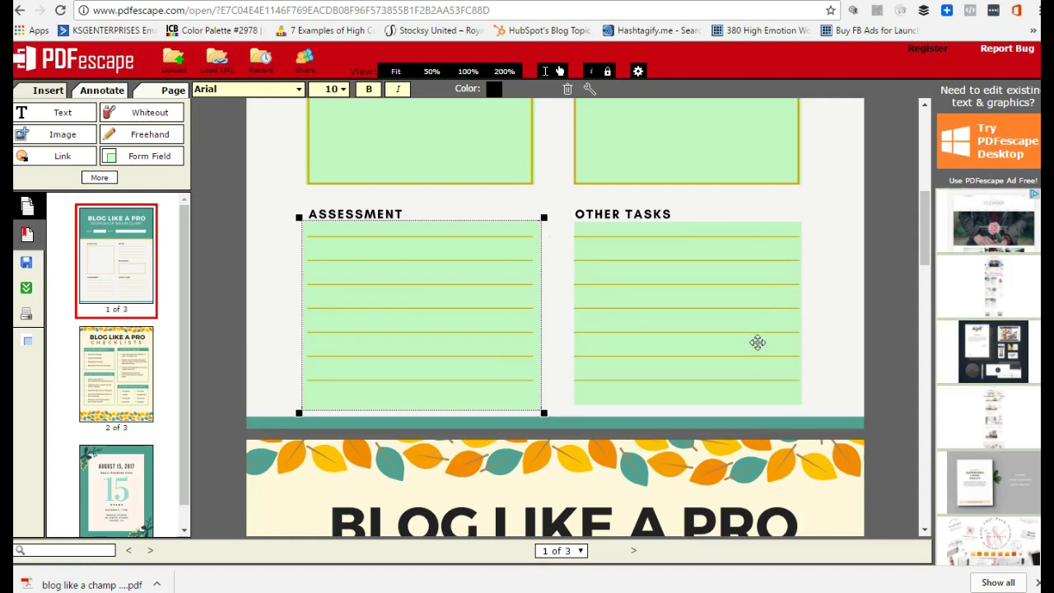
pyautogui.scroll(1, 823, 300)
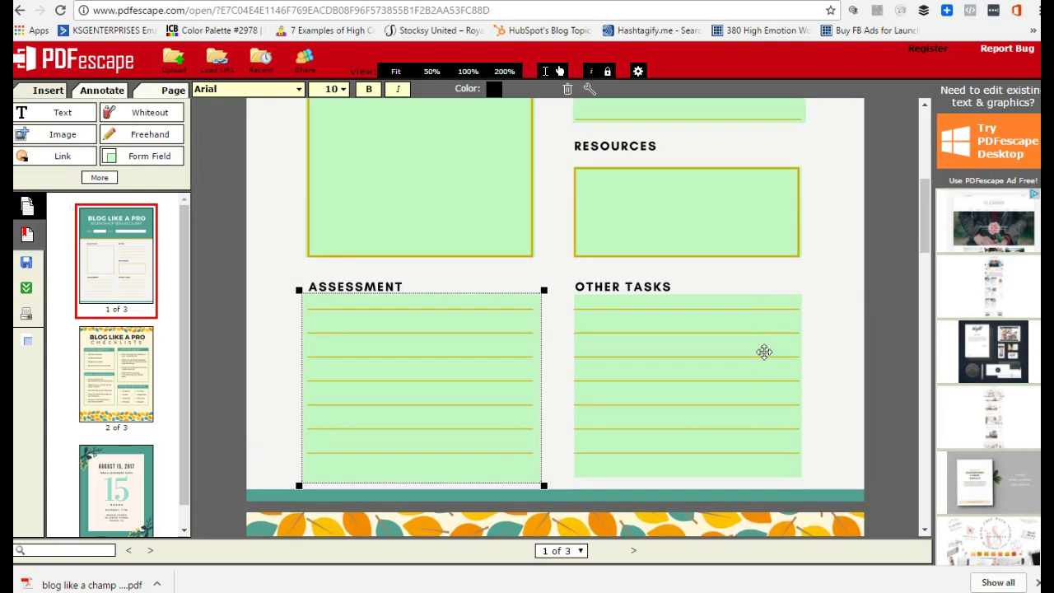
pyautogui.scroll(2, 815, 317)
pyautogui.scroll(3, 819, 304)
pyautogui.scroll(-1, 499, 329)
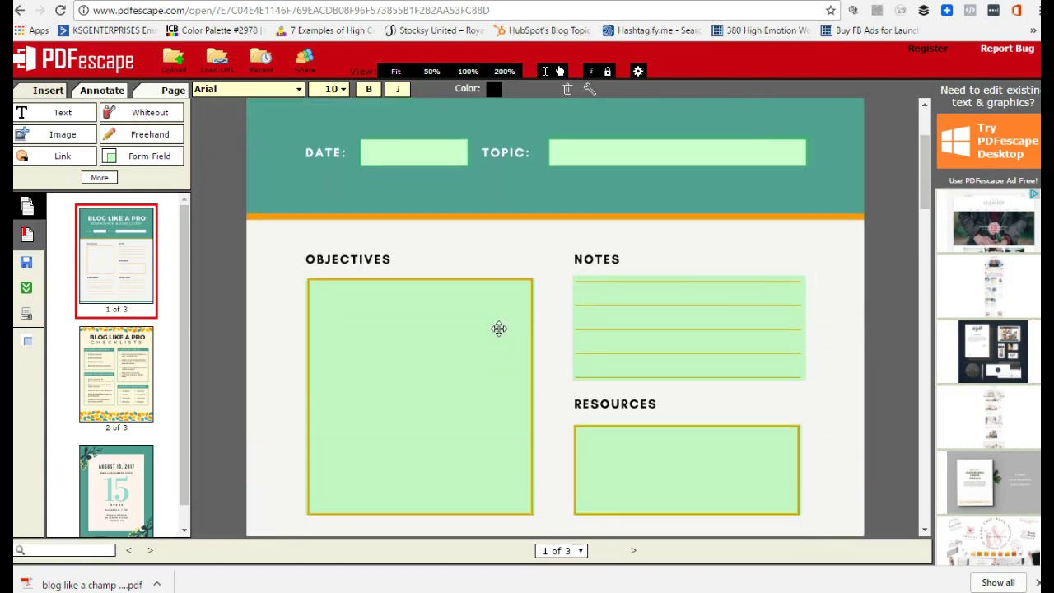
pyautogui.scroll(-1, 477, 288)
pyautogui.scroll(2, 420, 210)
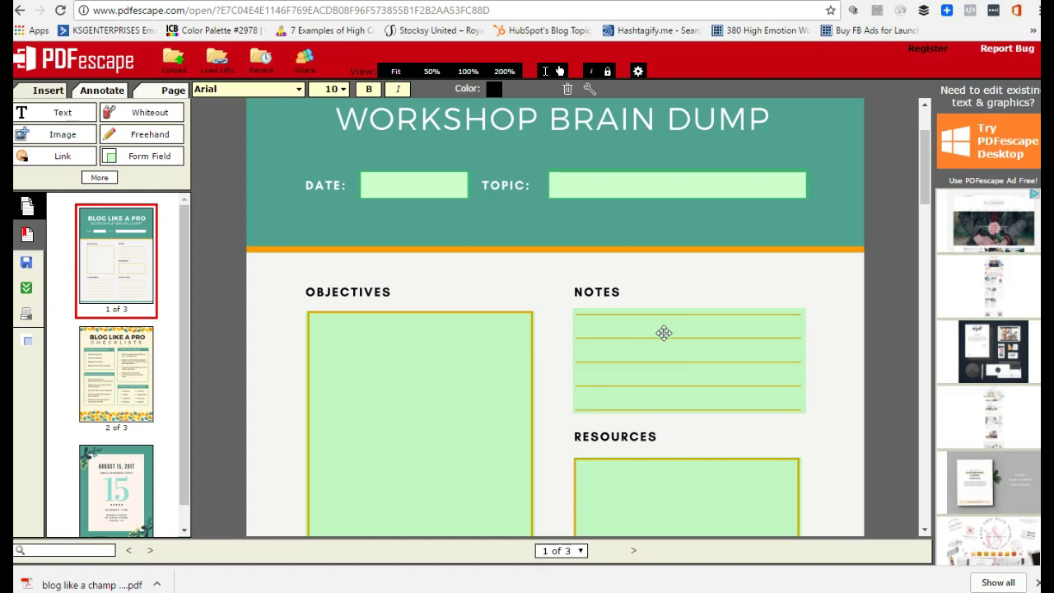
pyautogui.scroll(-2, 664, 333)
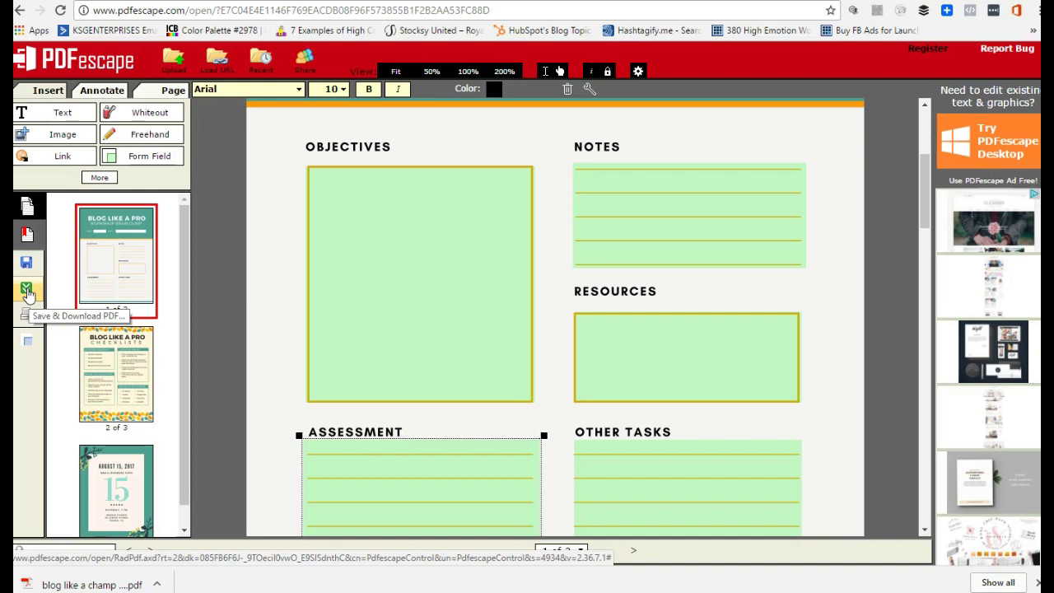
# - Save and download the fillable worksheet, then open the downloaded PDF in Chrome
pyautogui.click(27, 292)
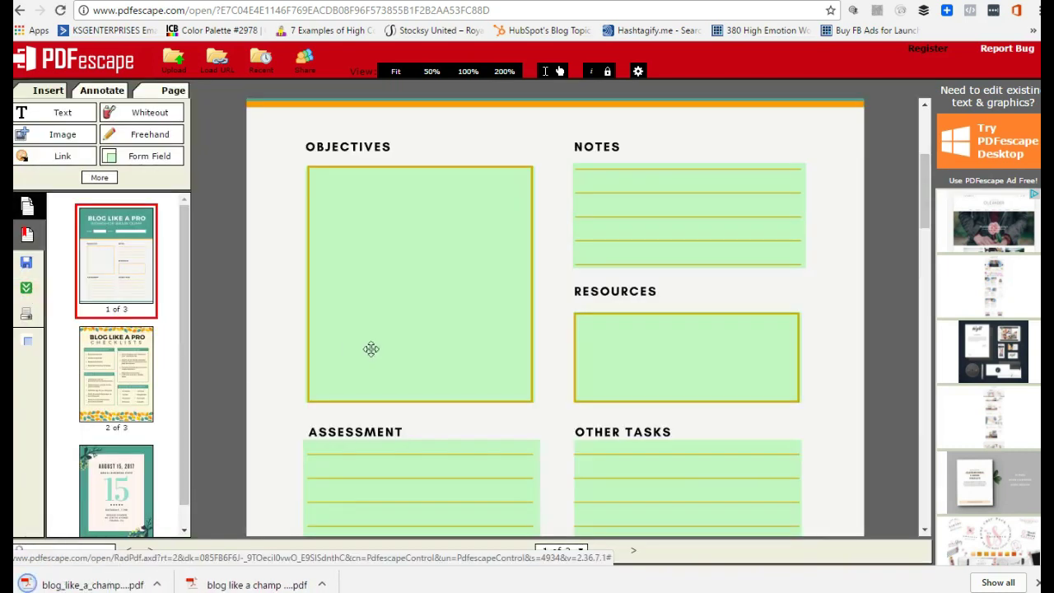
pyautogui.click(101, 586)
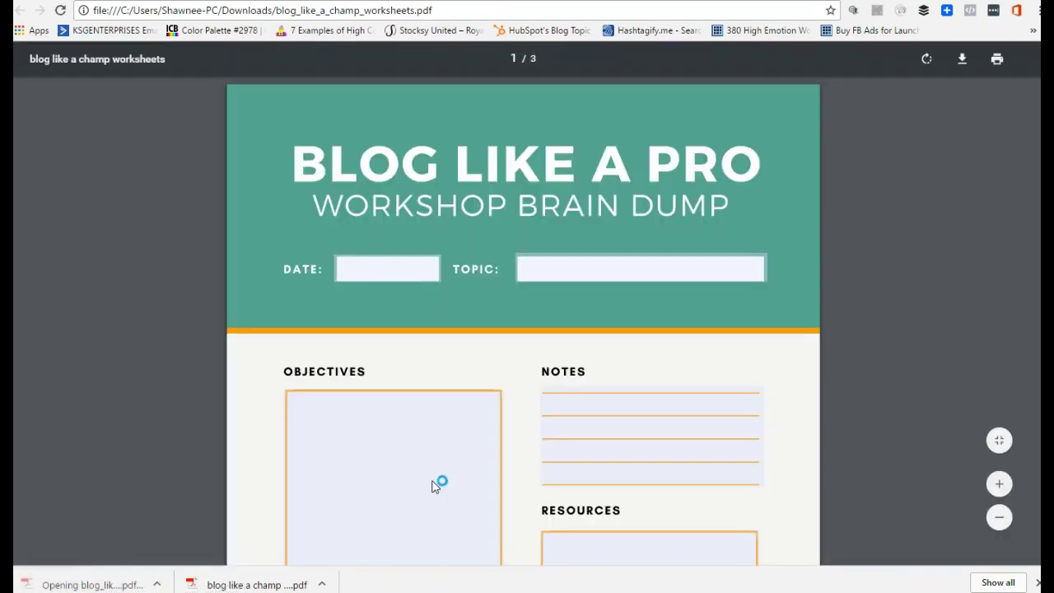
pyautogui.scroll(-1, 416, 340)
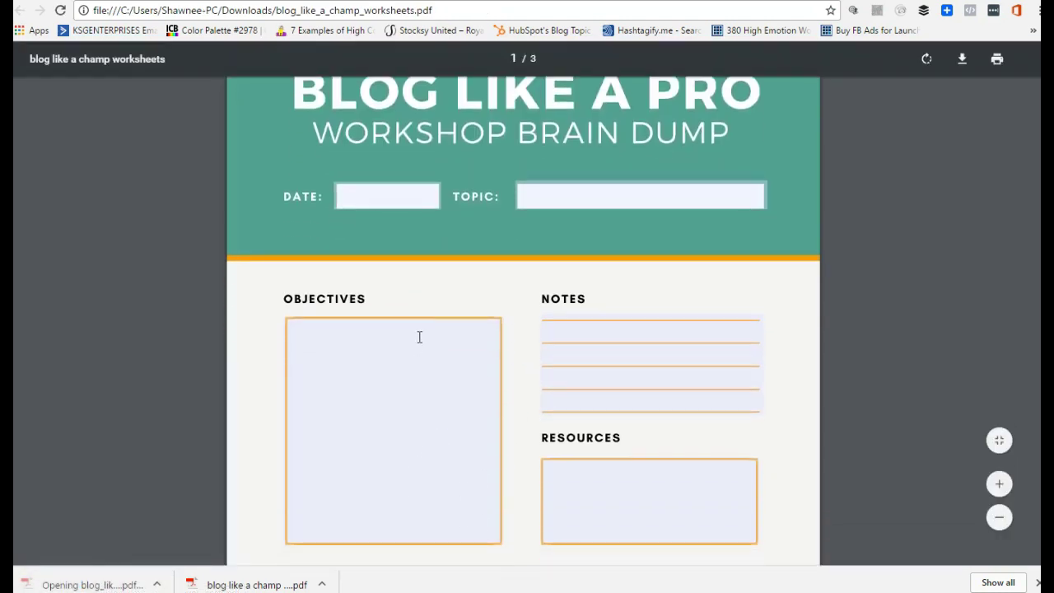
# - Type test entries into the Date and Topic fields and click into the Objectives box
pyautogui.click(374, 197)
pyautogui.write('6/20/19')
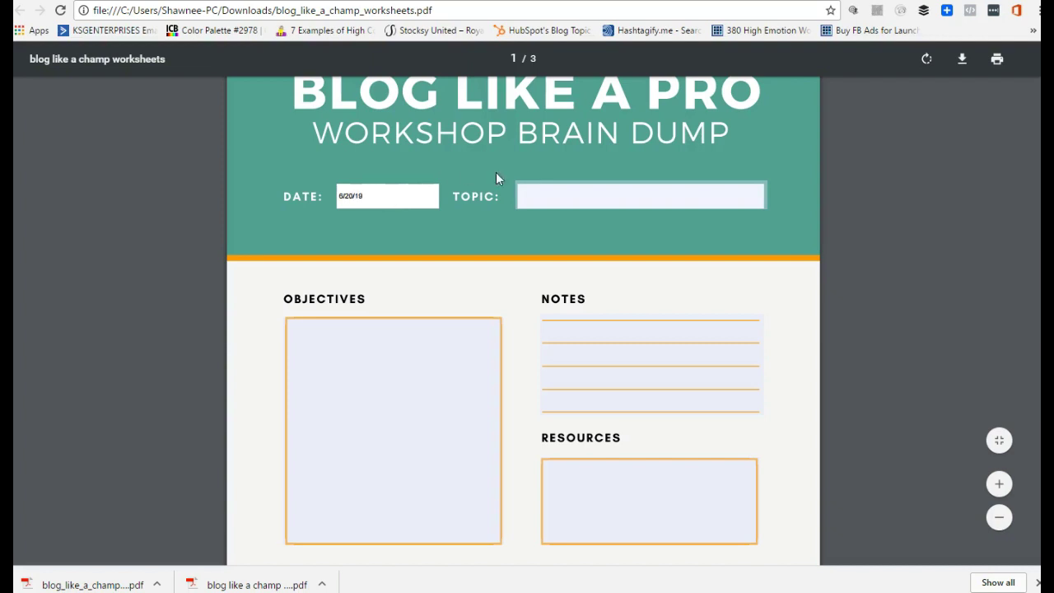
pyautogui.click(543, 198)
pyautogui.write('How to Create Editable PDF Forms')
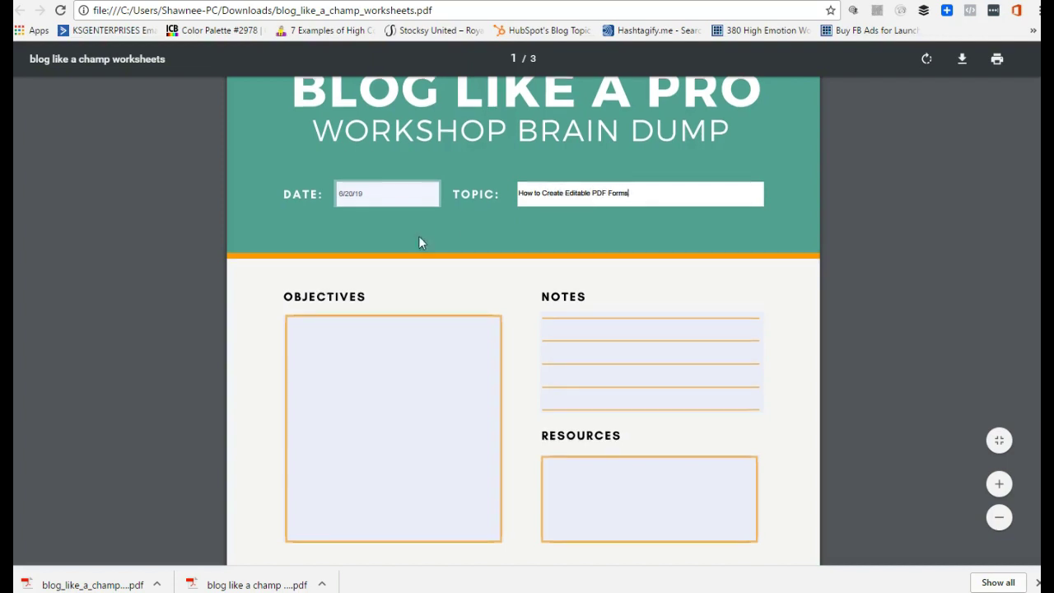
pyautogui.scroll(-1, 418, 236)
pyautogui.click(340, 265)
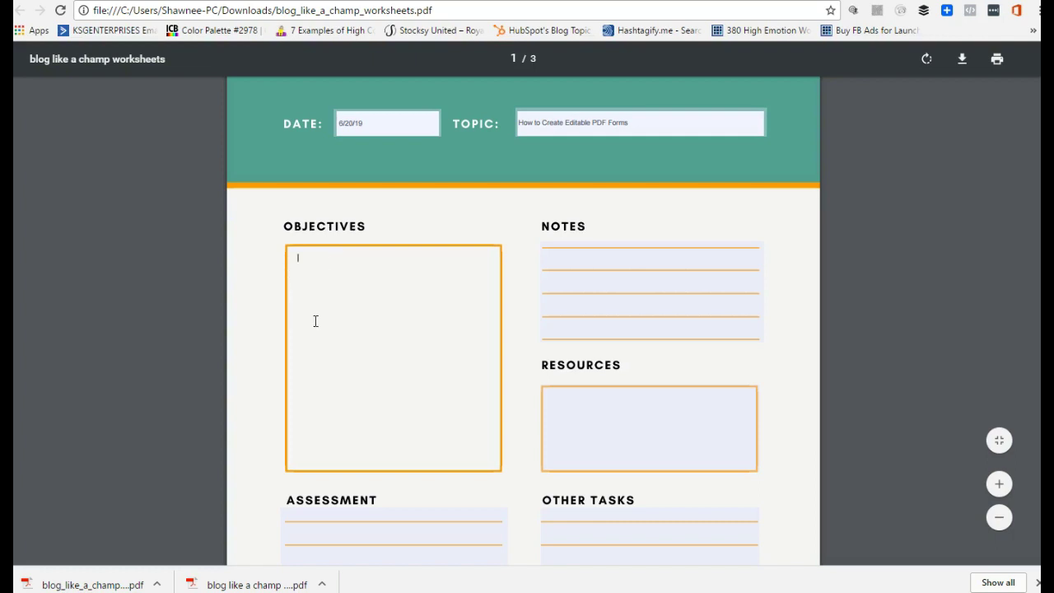
pyautogui.click(283, 265)
# - Scroll through the worksheet to the checklist page
pyautogui.scroll(3, 321, 256)
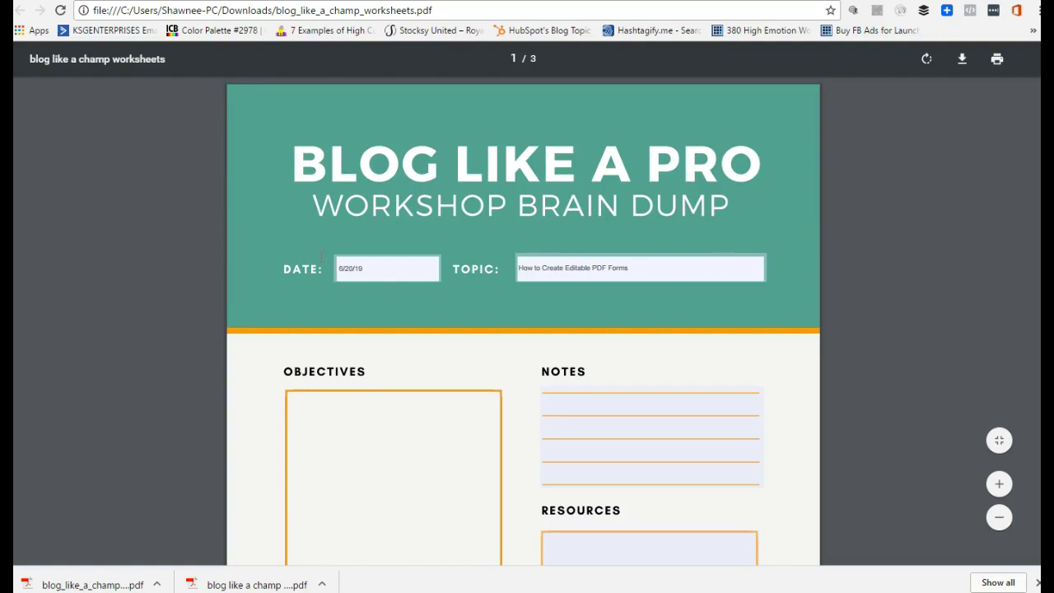
pyautogui.scroll(-3, 321, 256)
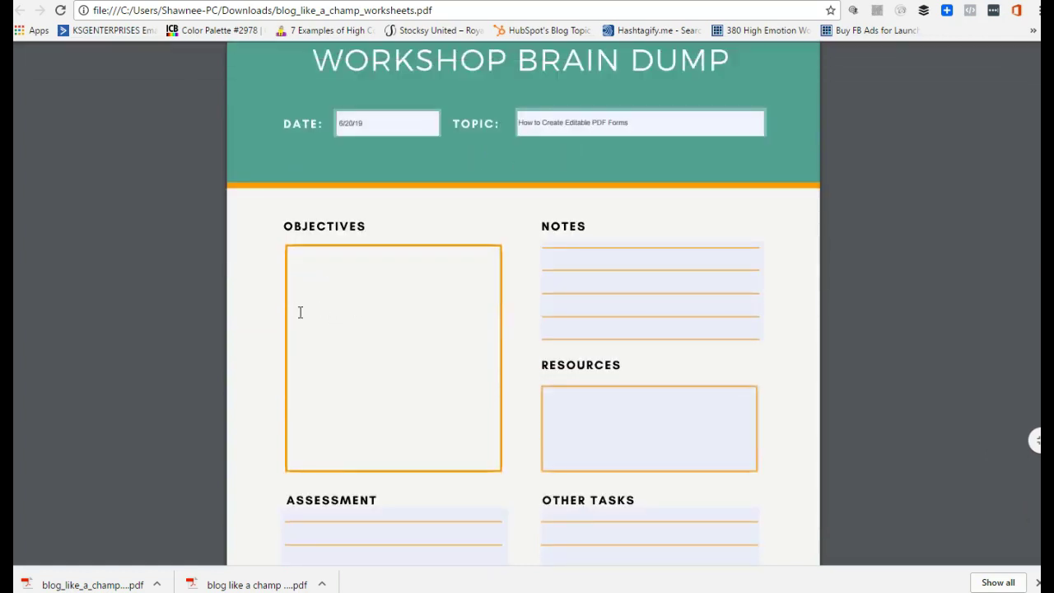
pyautogui.scroll(-3, 422, 309)
pyautogui.scroll(-3, 424, 297)
pyautogui.scroll(3, 425, 298)
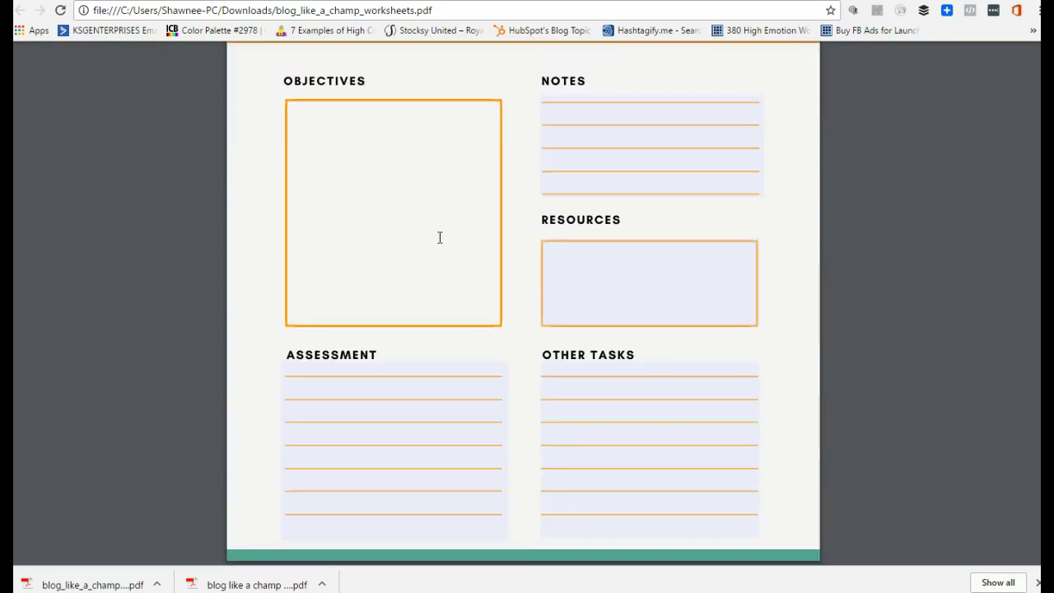
pyautogui.scroll(-5, 435, 235)
pyautogui.scroll(-4, 436, 236)
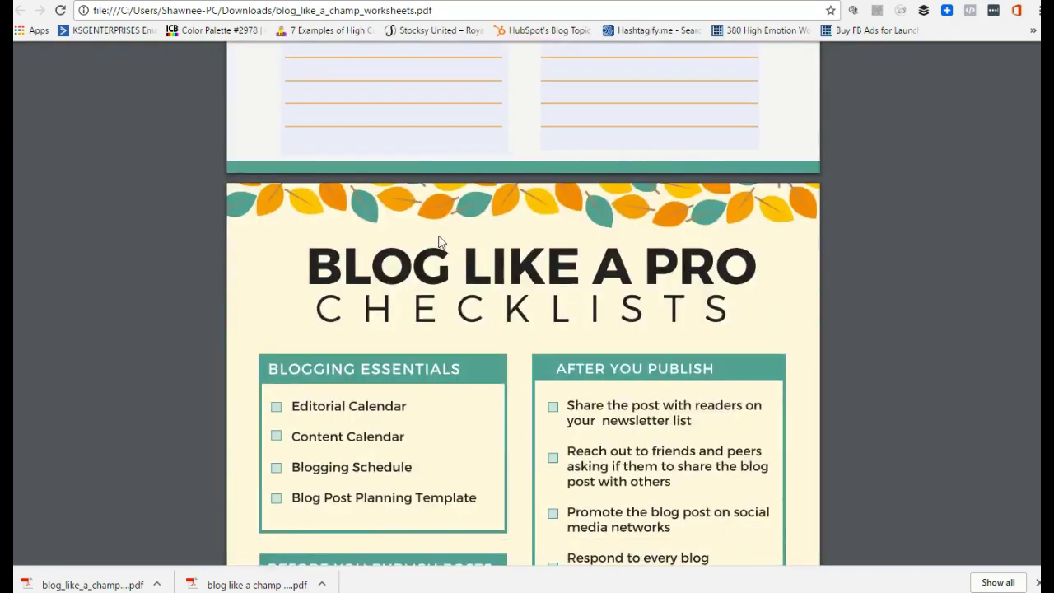
pyautogui.scroll(-3, 440, 238)
pyautogui.scroll(3, 439, 240)
pyautogui.scroll(5, 438, 240)
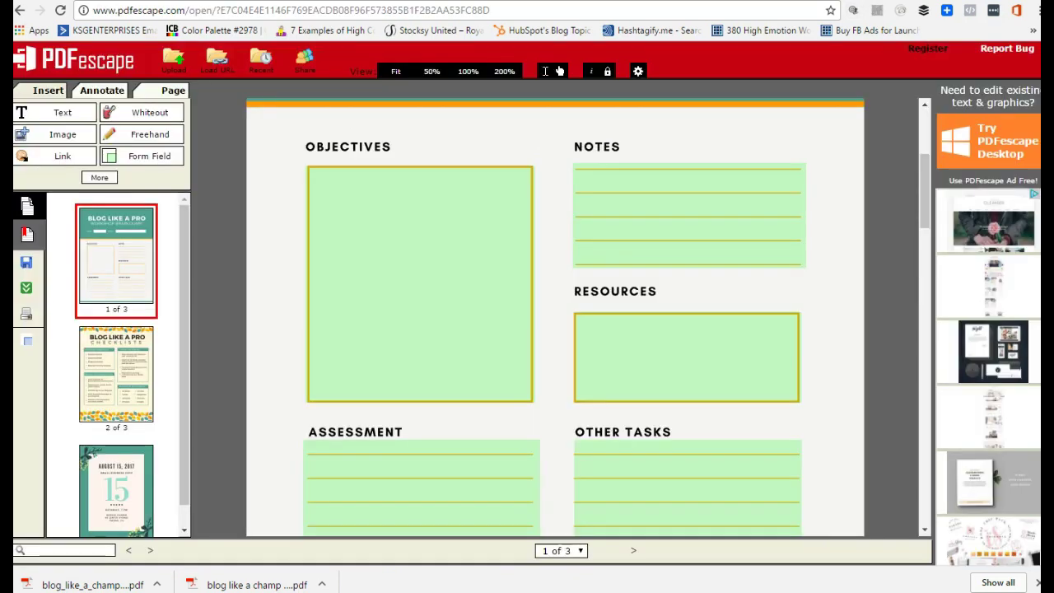
# - Draw a checkbox form field on the Editorial Calendar item of the checklist page
pyautogui.scroll(-1, 436, 243)
pyautogui.scroll(-4, 453, 236)
pyautogui.scroll(-4, 457, 235)
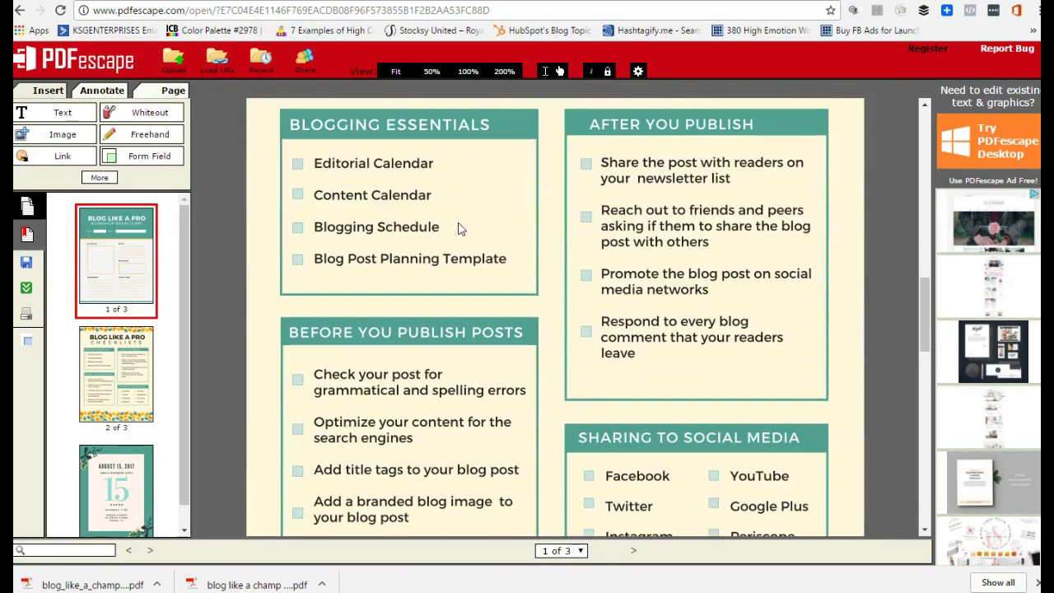
pyautogui.scroll(2, 461, 226)
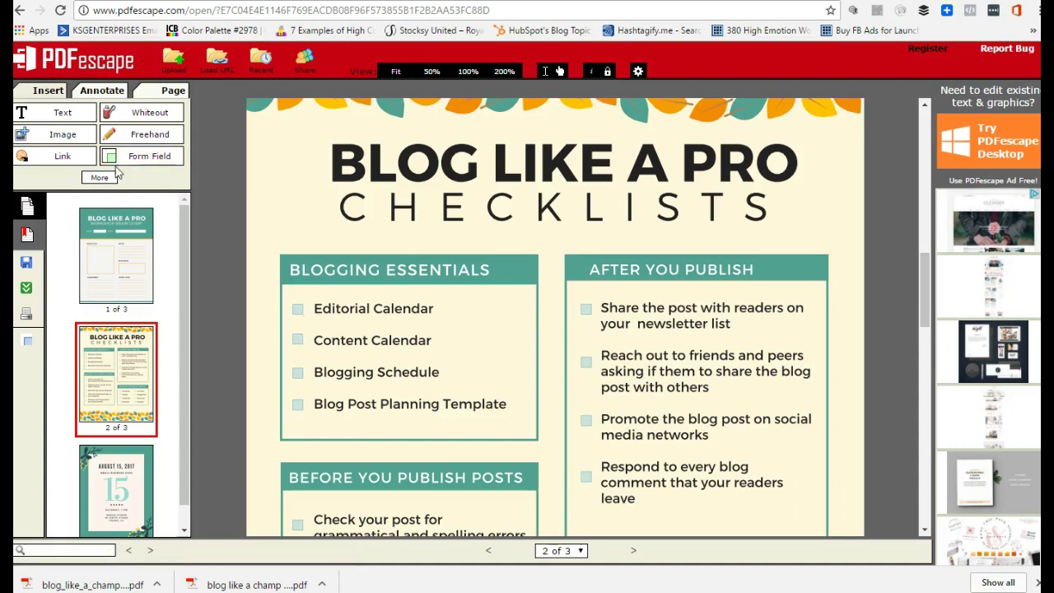
pyautogui.click(145, 155)
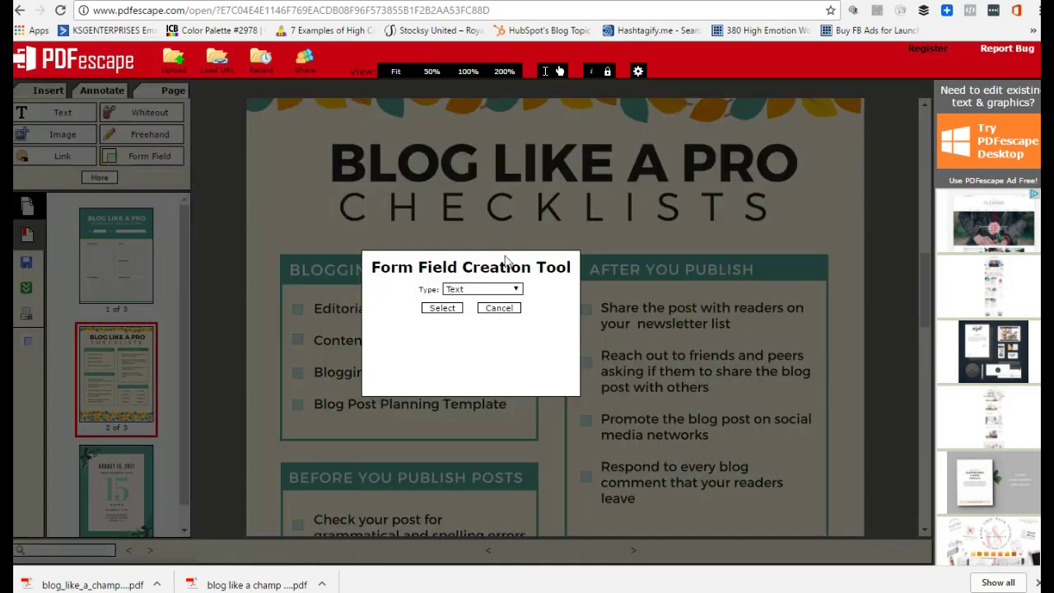
pyautogui.click(514, 288)
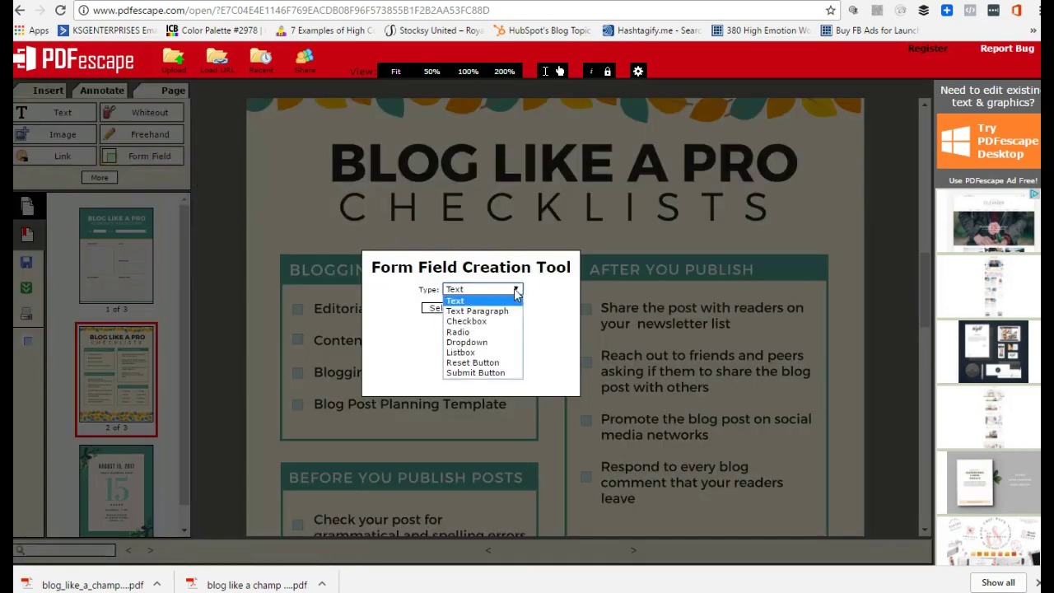
pyautogui.click(480, 321)
pyautogui.click(441, 309)
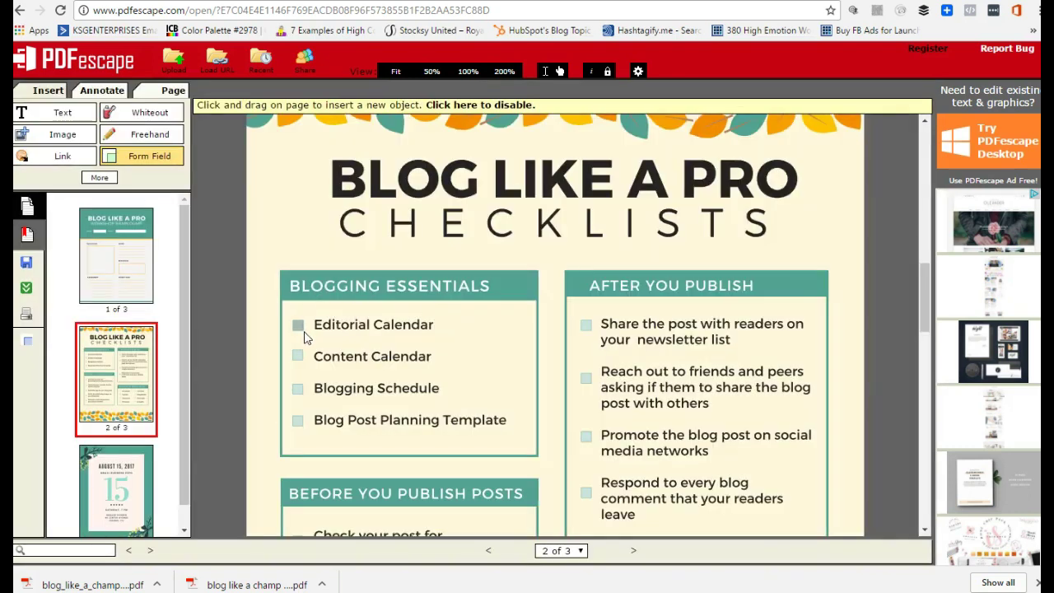
pyautogui.moveTo(304, 337); pyautogui.dragTo(287, 315)
# - Duplicate the checkbox onto Content Calendar and Blogging Schedule, then save and download the PDF
pyautogui.scroll(-1, 340, 319)
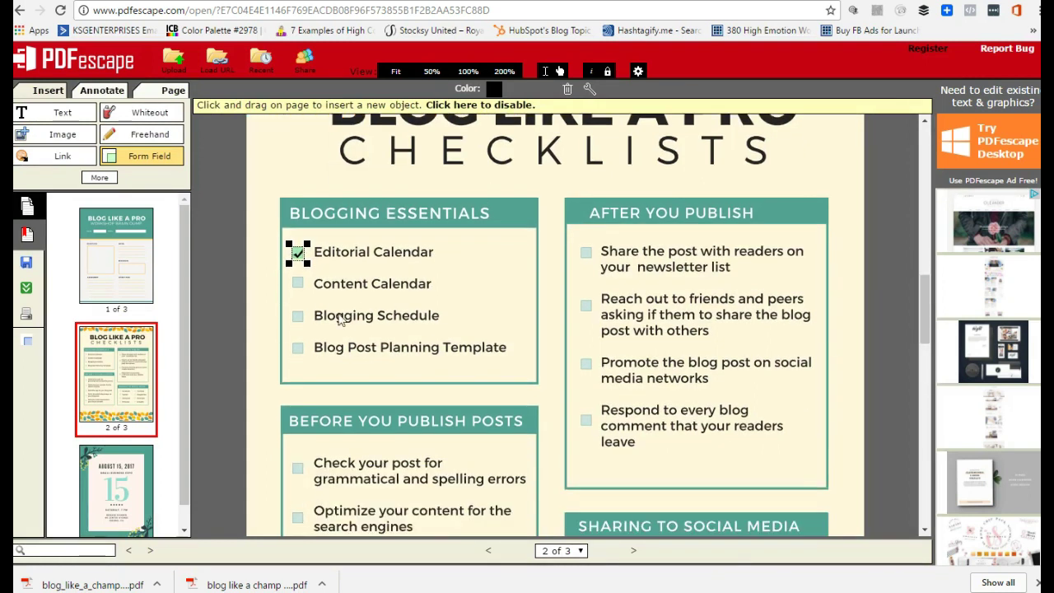
pyautogui.rightClick(298, 249)
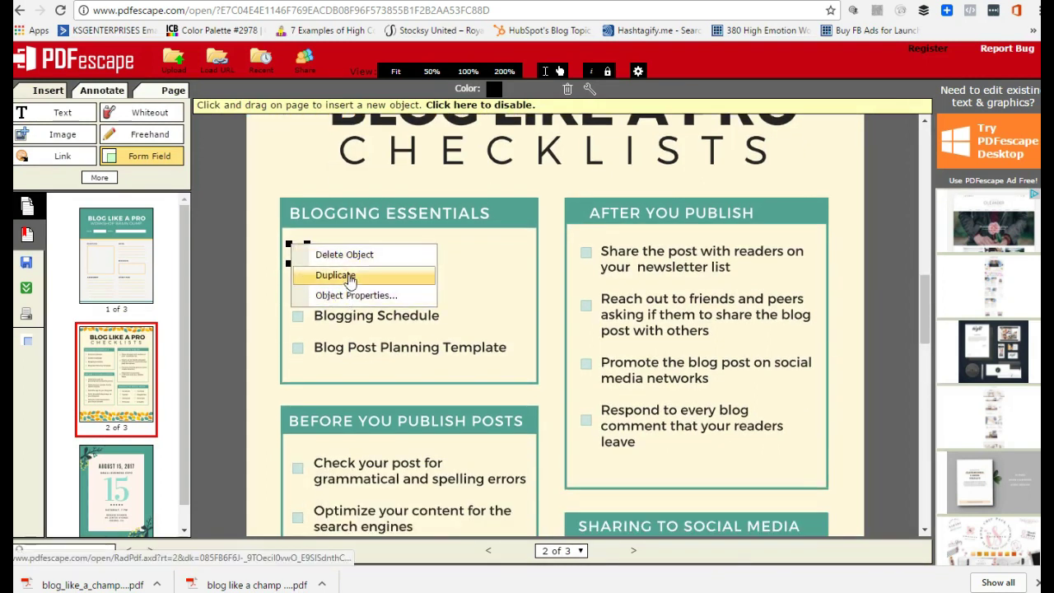
pyautogui.click(350, 275)
pyautogui.moveTo(306, 249); pyautogui.dragTo(300, 266)
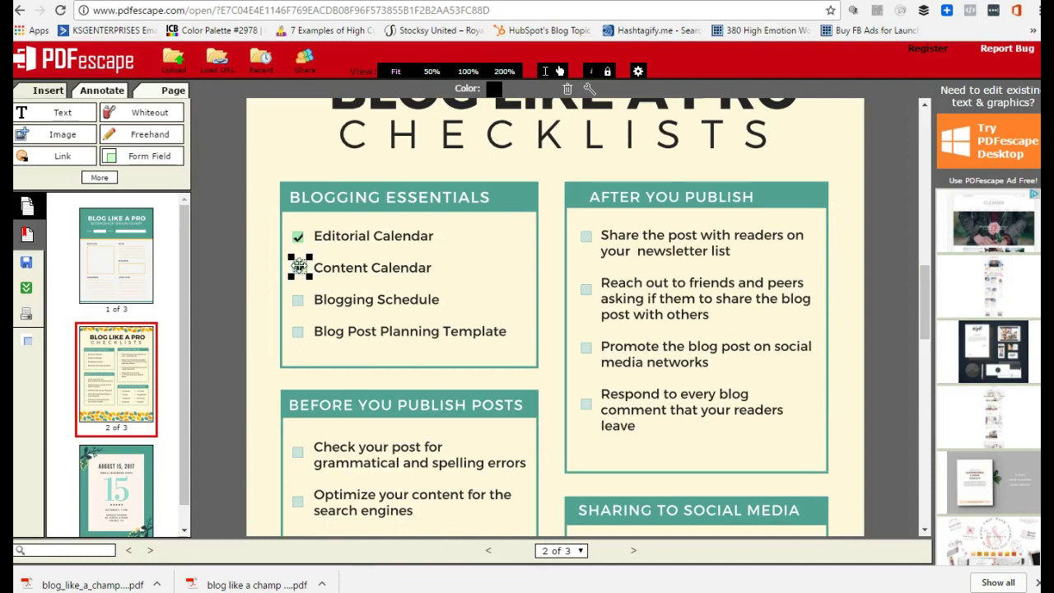
pyautogui.click(299, 307)
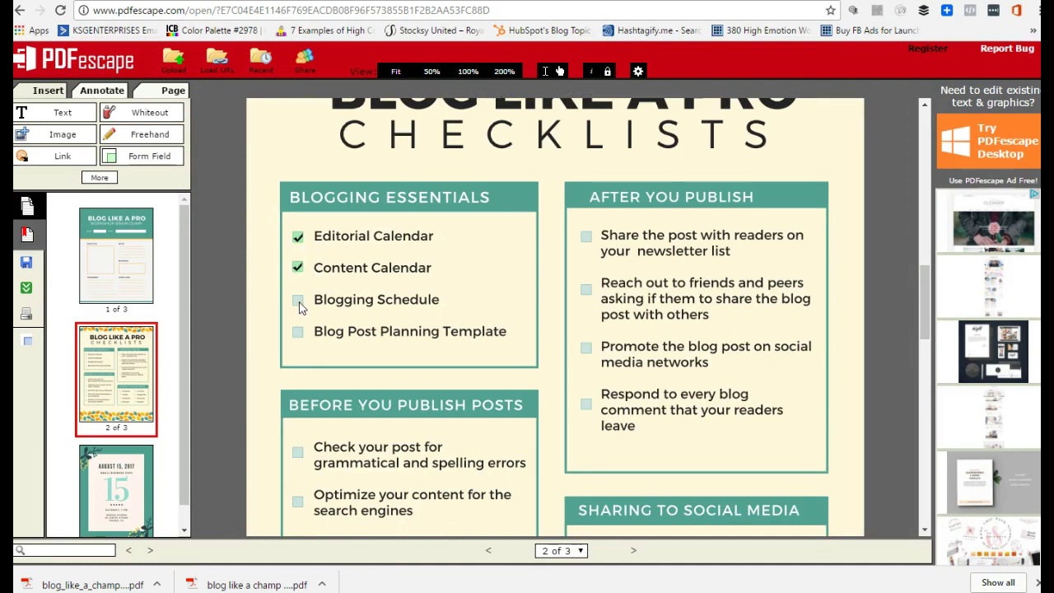
pyautogui.click(297, 267)
pyautogui.rightClick(293, 262)
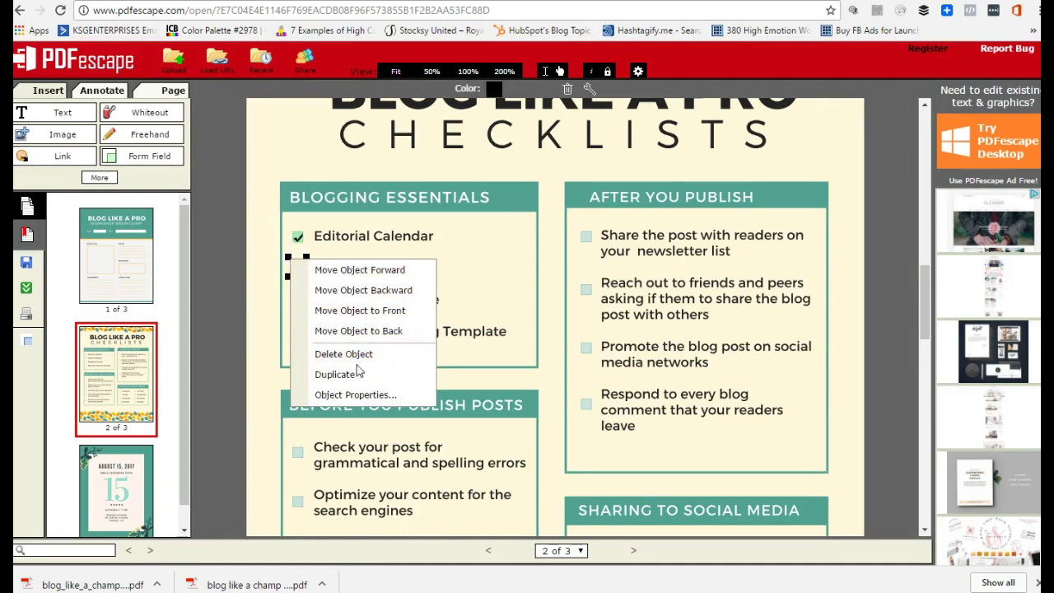
pyautogui.click(343, 374)
pyautogui.moveTo(313, 282); pyautogui.dragTo(297, 300)
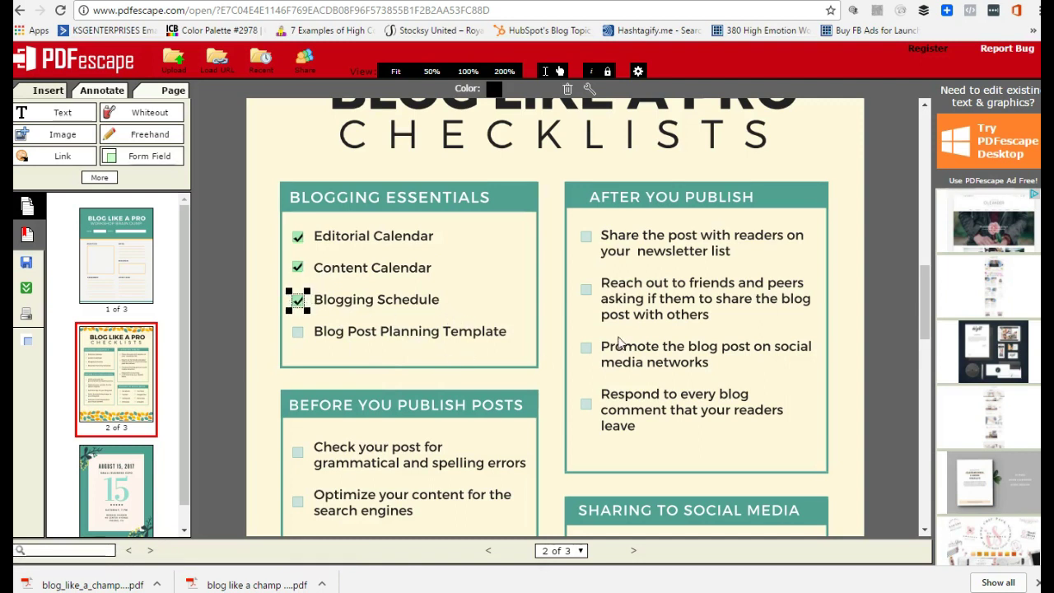
pyautogui.click(27, 287)
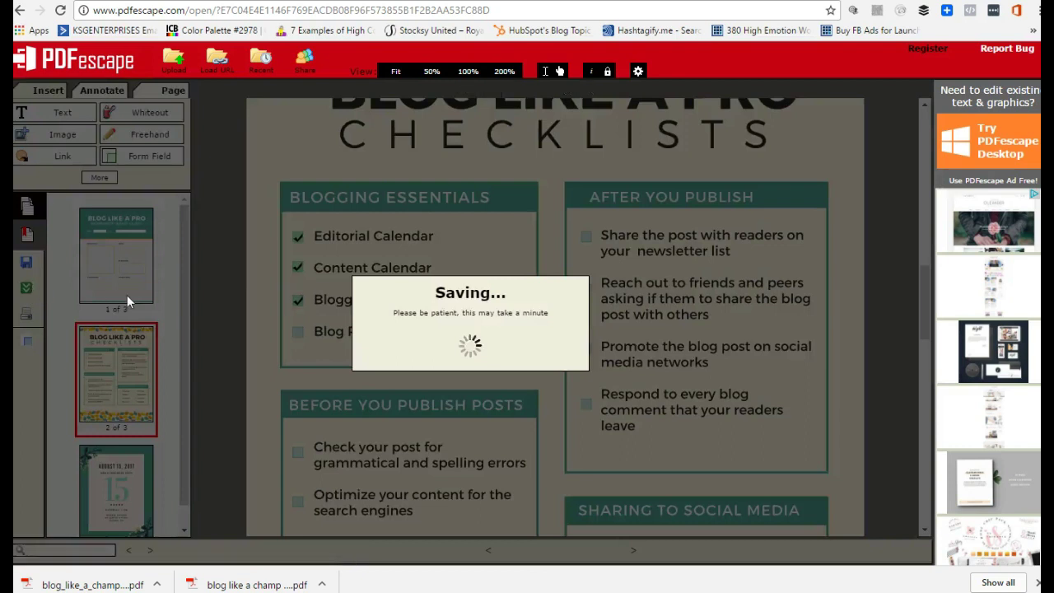
# - Open the new download and tick and untick the Editorial Calendar, Content Calendar and Blogging Schedule checkboxes
pyautogui.click(75, 581)
pyautogui.scroll(-3, 338, 361)
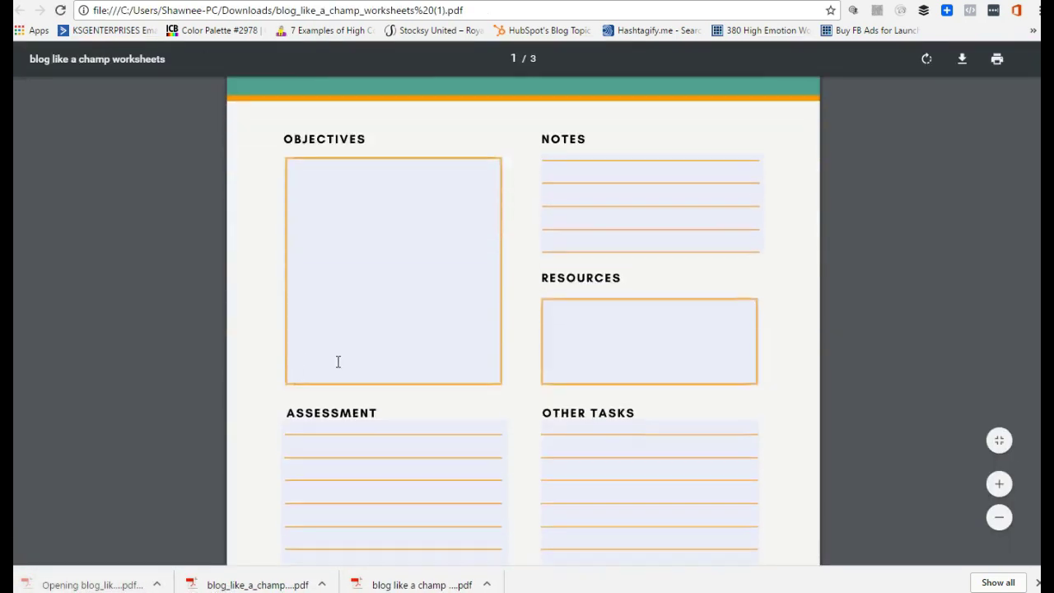
pyautogui.scroll(-5, 338, 361)
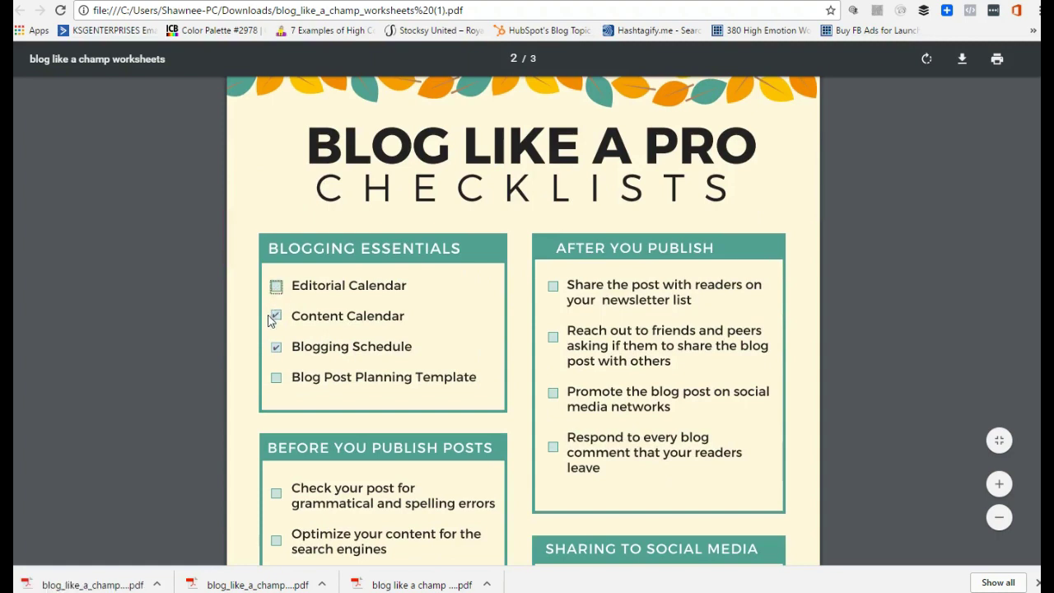
pyautogui.click(277, 348)
pyautogui.click(277, 316)
pyautogui.click(276, 286)
pyautogui.click(277, 346)
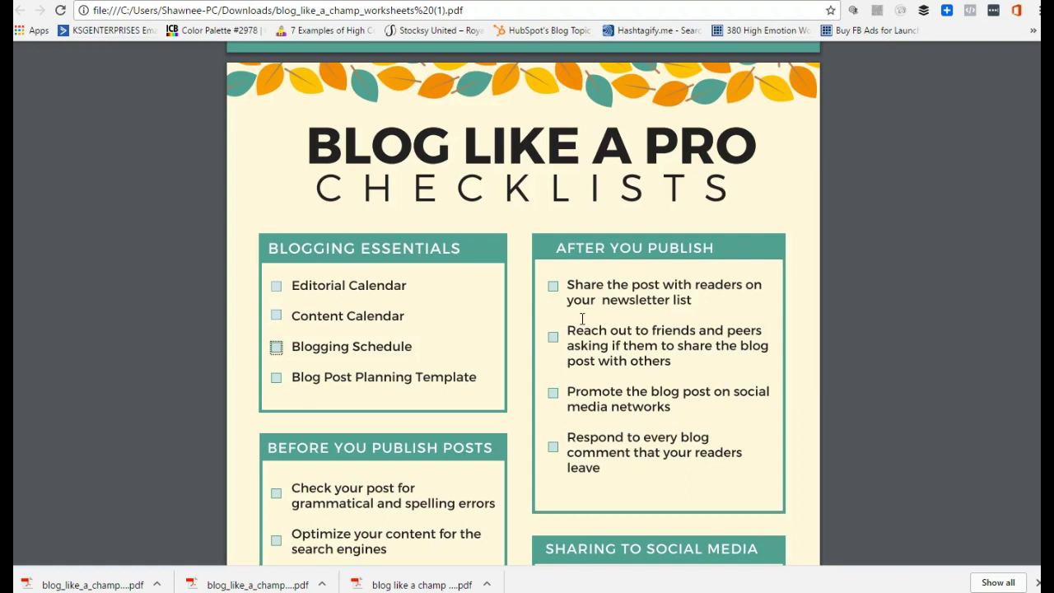
# - Scroll back up to page 1 of the worksheet
pyautogui.scroll(1, 582, 318)
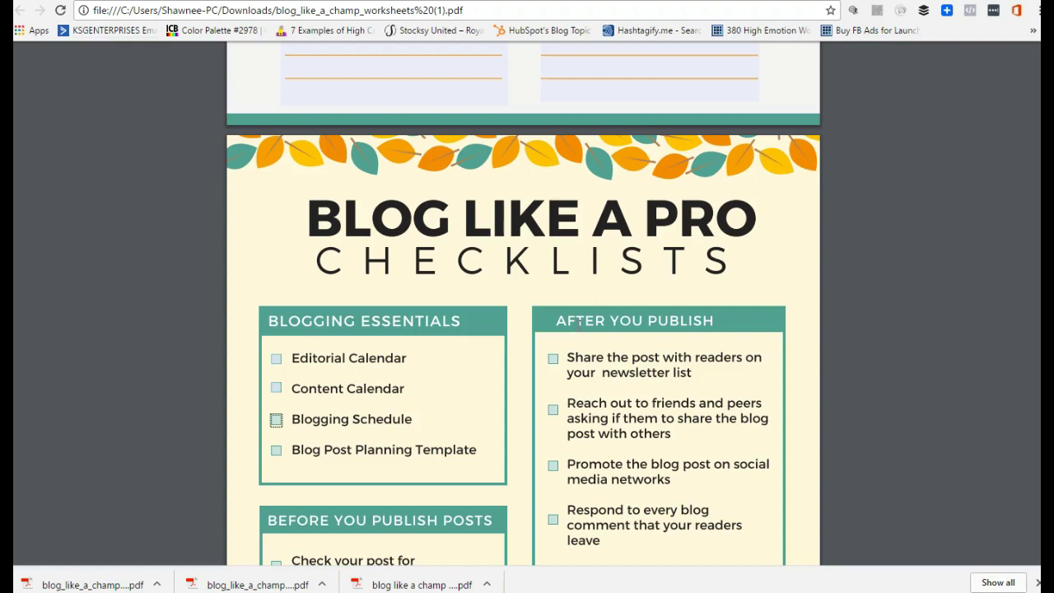
pyautogui.scroll(2, 580, 323)
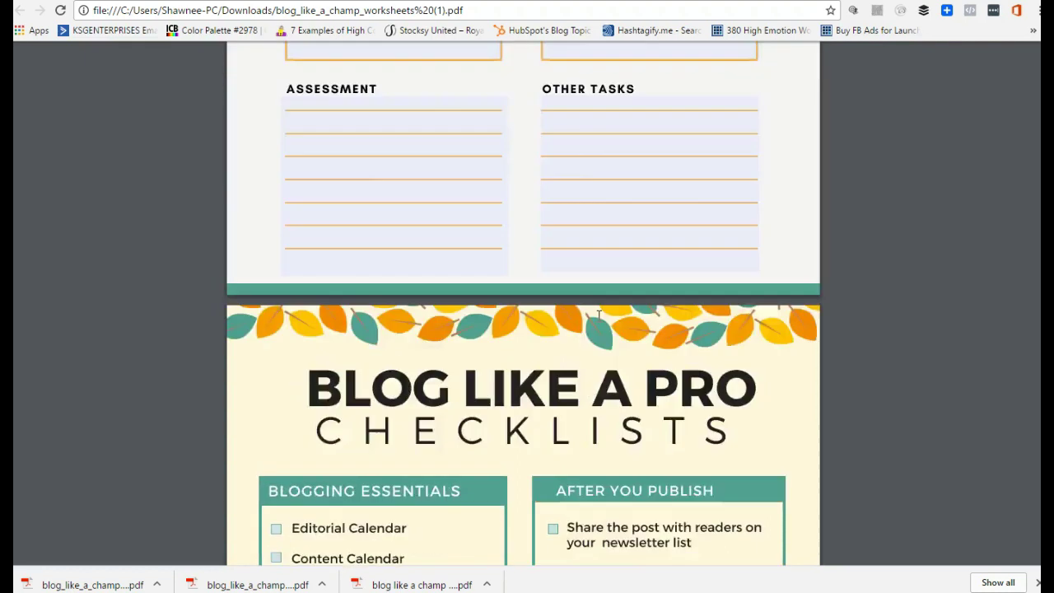
pyautogui.scroll(3, 597, 314)
pyautogui.scroll(3, 598, 316)
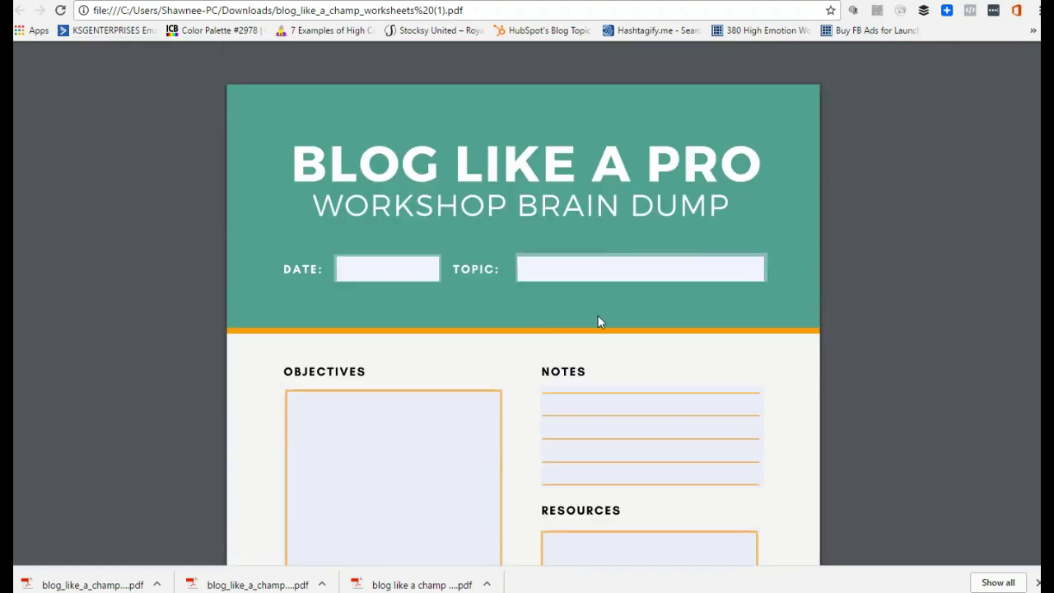